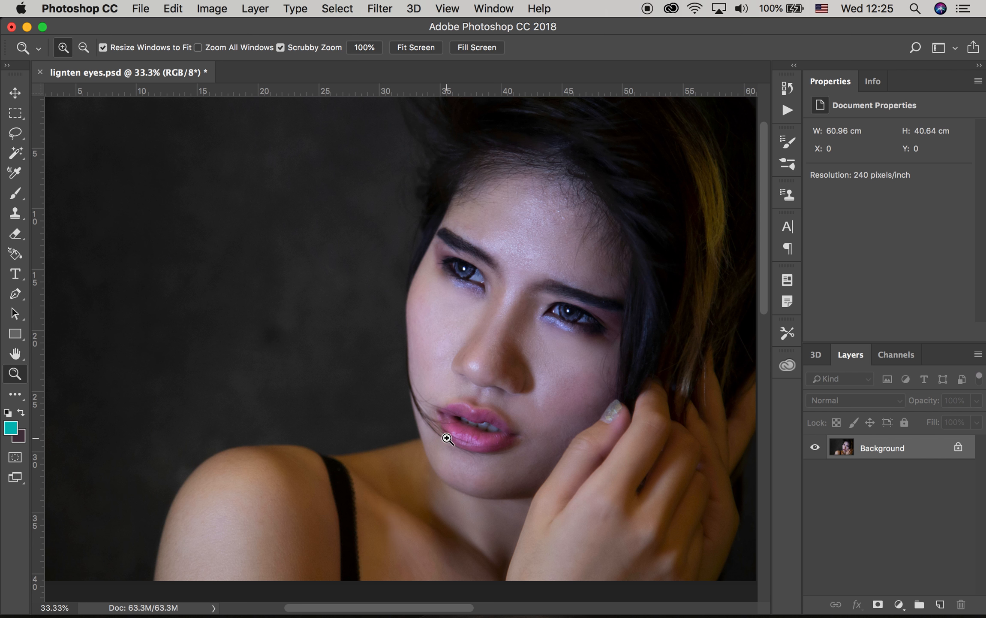
Duplicate the Background layer
{"action": "key", "text": "super+j"}
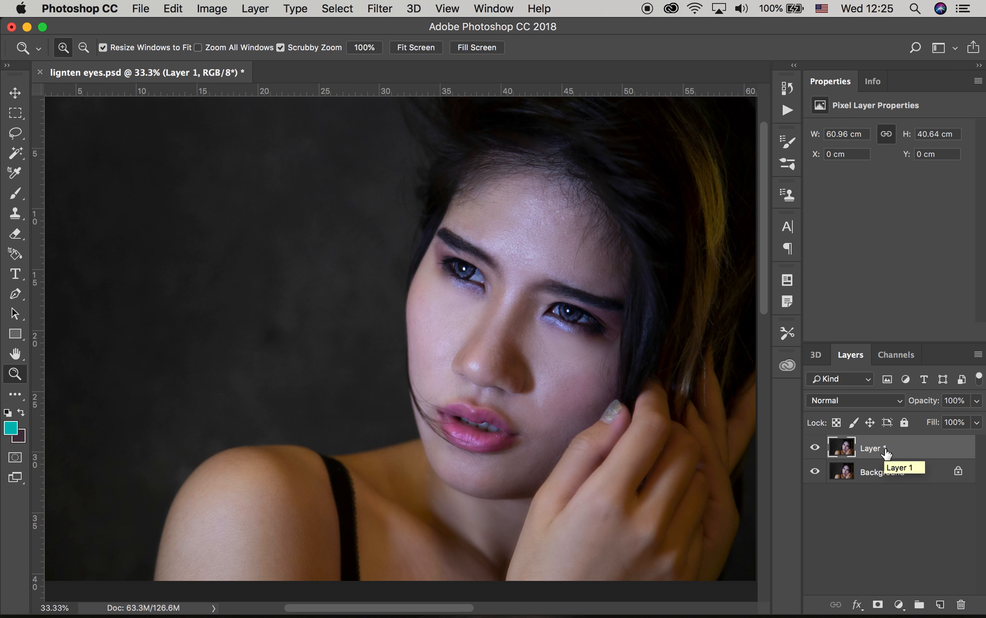
{"action": "left_click", "coordinate": [530, 302]}
{"action": "left_click", "coordinate": [529, 301]}
{"action": "left_click", "coordinate": [529, 301]}
{"action": "left_click_drag", "start_coordinate": [531, 287], "coordinate": [433, 354]}
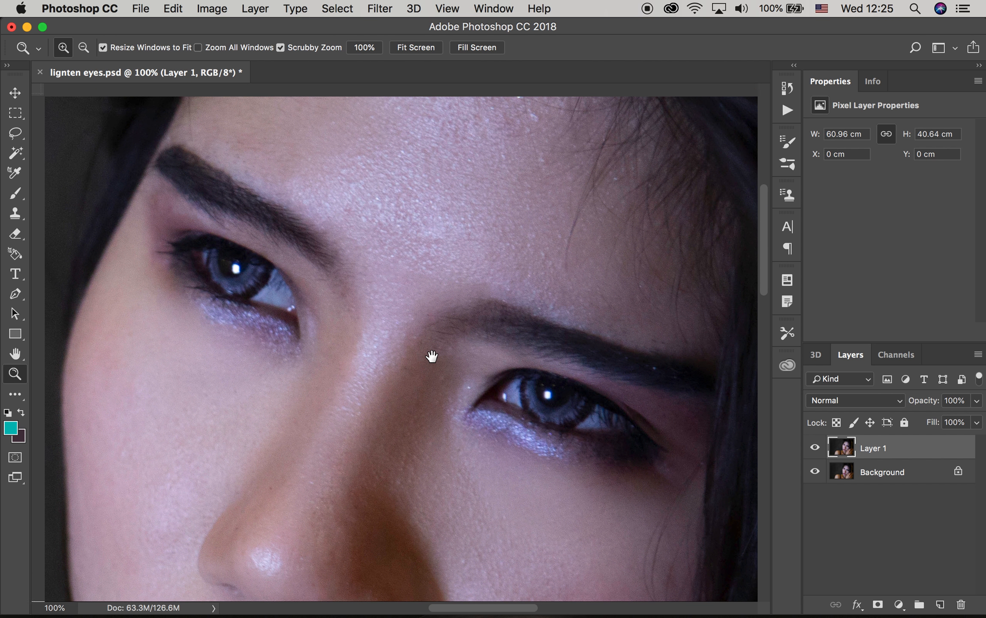
Sample the iris colour of the eye on the portrait's left side and lighten it to #7c7b9b as the brush colour
{"action": "key", "text": "super+r"}
{"action": "left_click", "coordinate": [255, 313]}
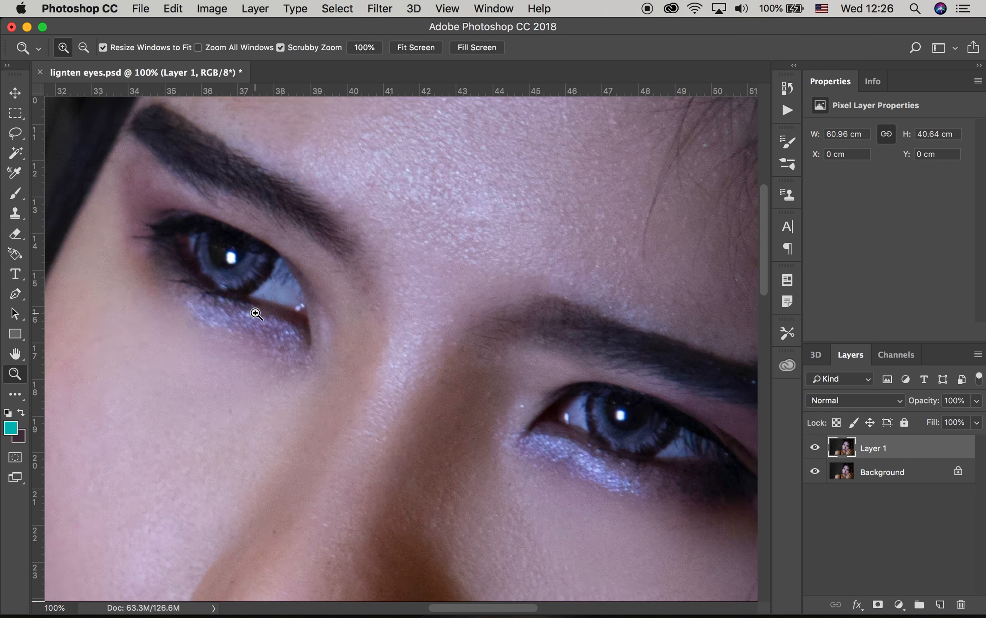
{"action": "scroll", "coordinate": [270, 305], "scroll_direction": "left", "scroll_amount": 2}
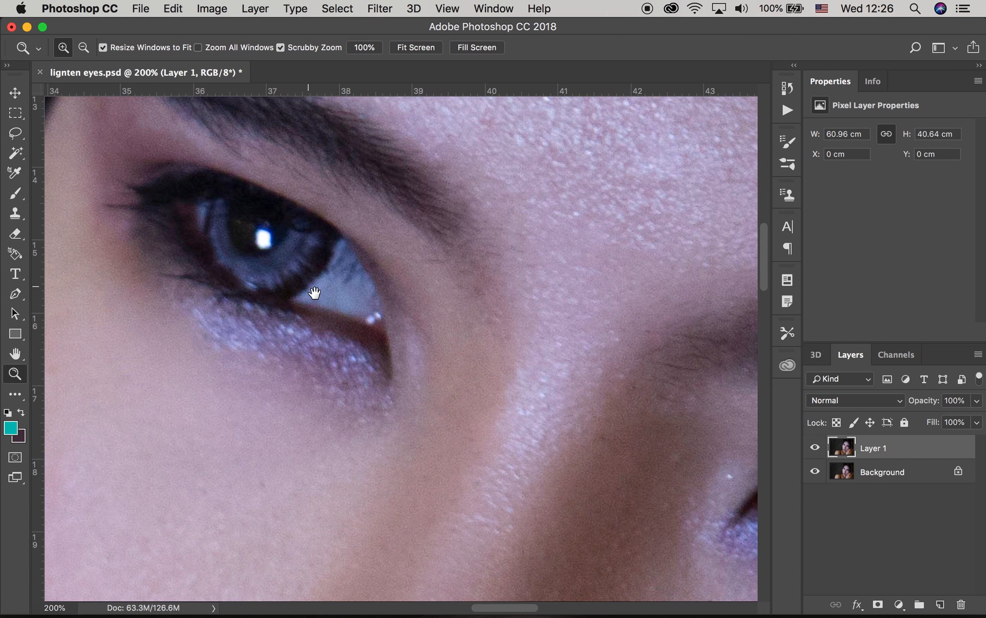
{"action": "scroll", "coordinate": [308, 258], "scroll_direction": "up", "scroll_amount": 2}
{"action": "scroll", "coordinate": [309, 257], "scroll_direction": "left", "scroll_amount": 2}
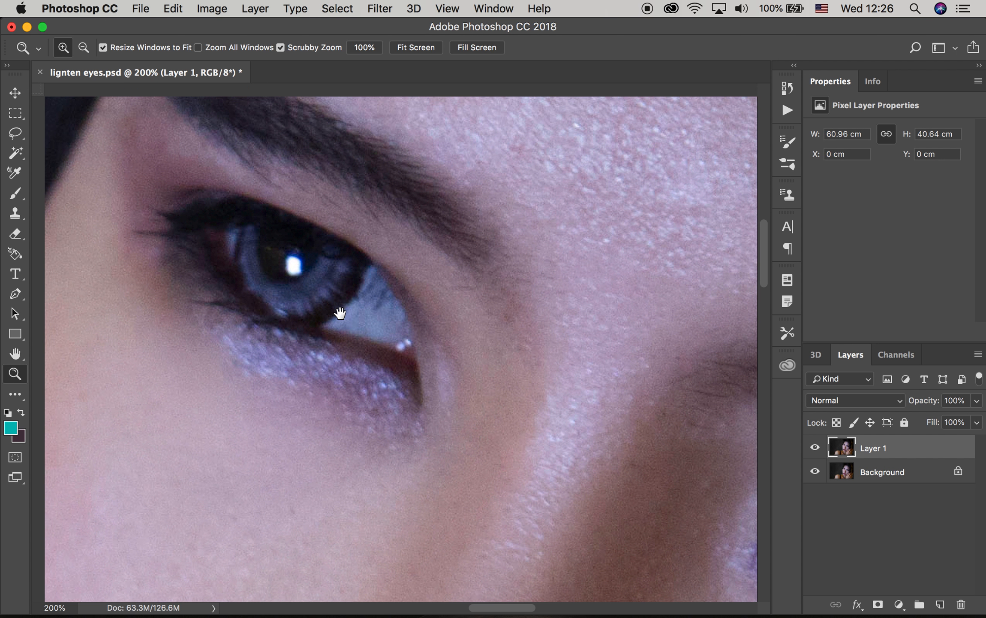
{"action": "left_click", "coordinate": [16, 195]}
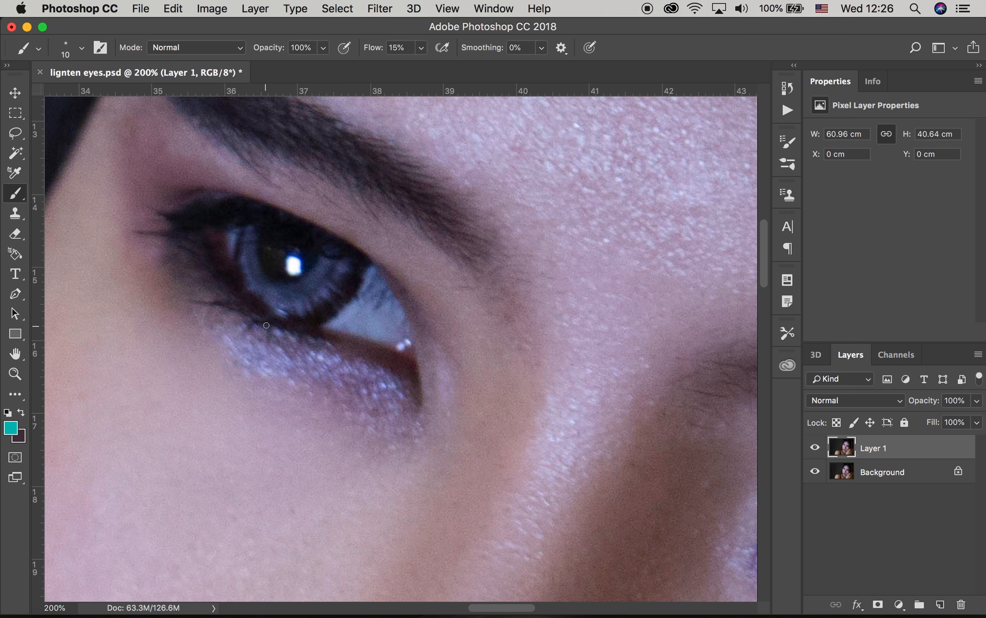
{"action": "left_click", "coordinate": [10, 427]}
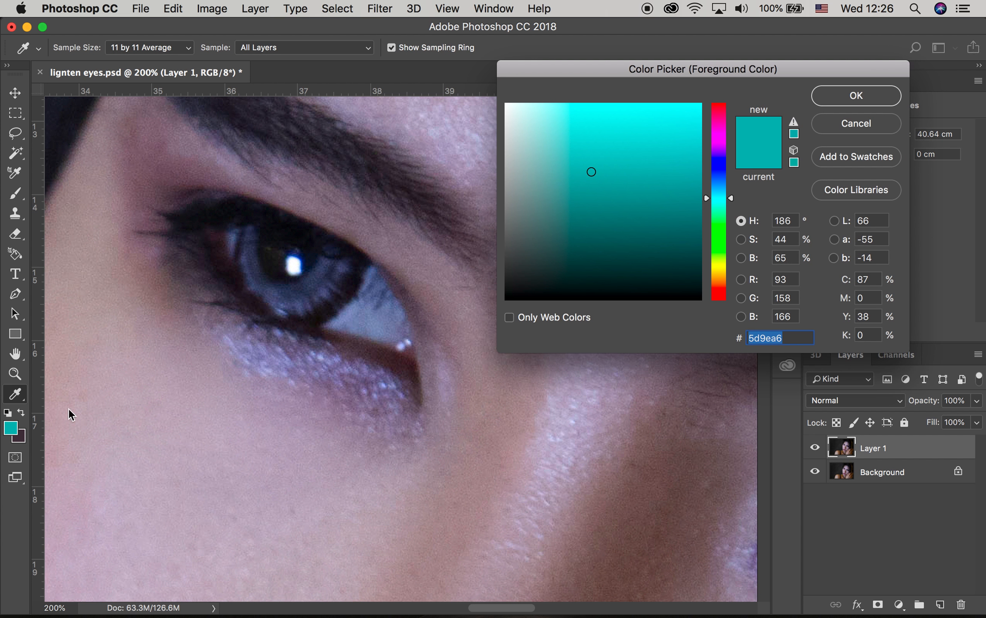
{"action": "left_click", "coordinate": [235, 236]}
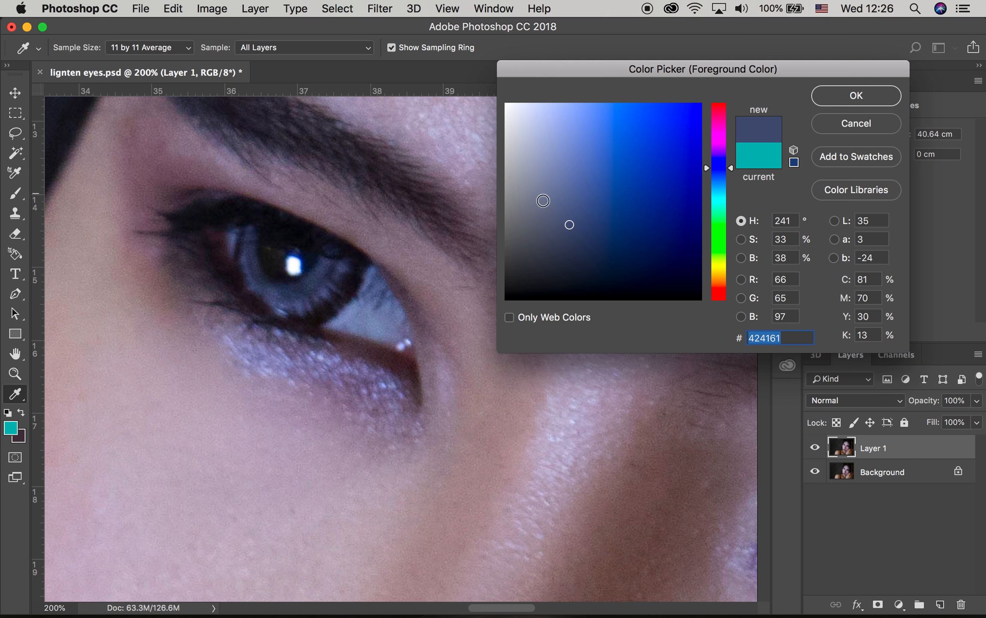
{"action": "left_click_drag", "start_coordinate": [571, 225], "coordinate": [549, 189]}
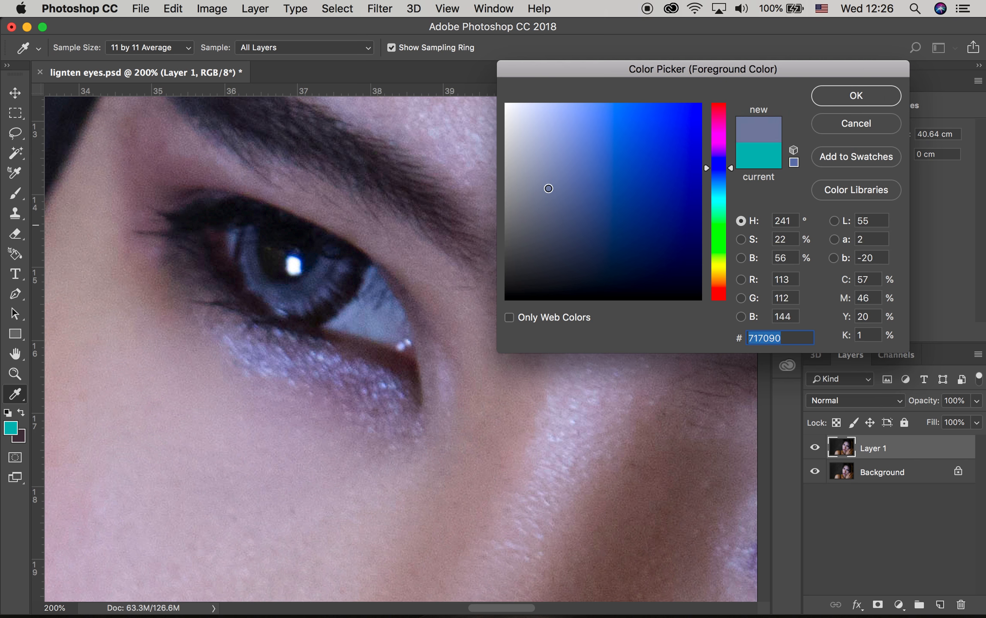
{"action": "left_click", "coordinate": [867, 93]}
{"action": "key", "text": "b"}
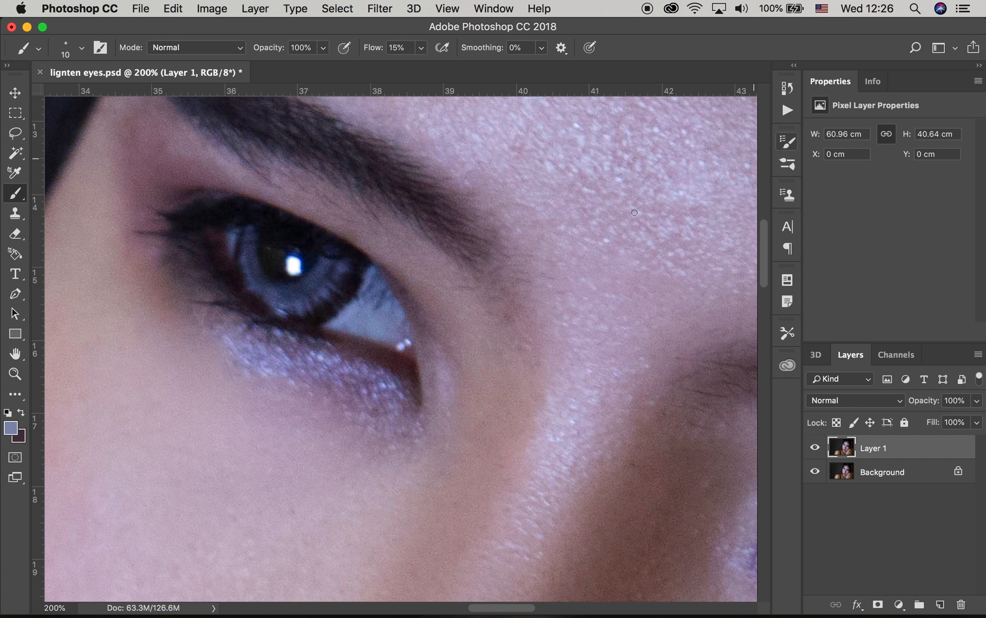
{"action": "left_click", "coordinate": [14, 373]}
{"action": "left_click", "coordinate": [453, 308], "text": "alt"}
{"action": "left_click", "coordinate": [489, 366], "text": "alt"}
{"action": "left_click_drag", "start_coordinate": [493, 372], "coordinate": [383, 333]}
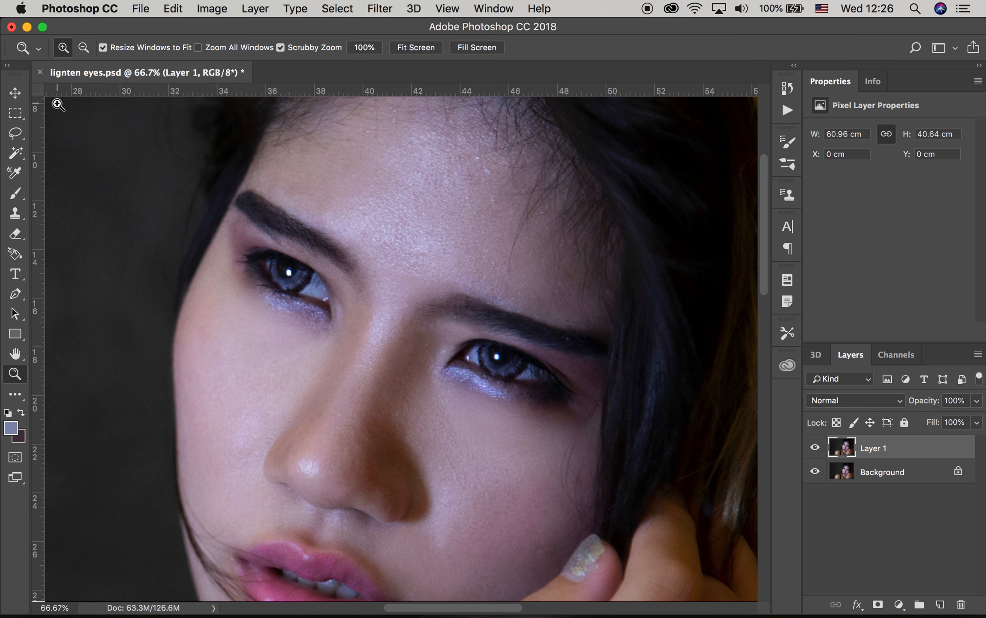
{"action": "left_click", "coordinate": [15, 93]}
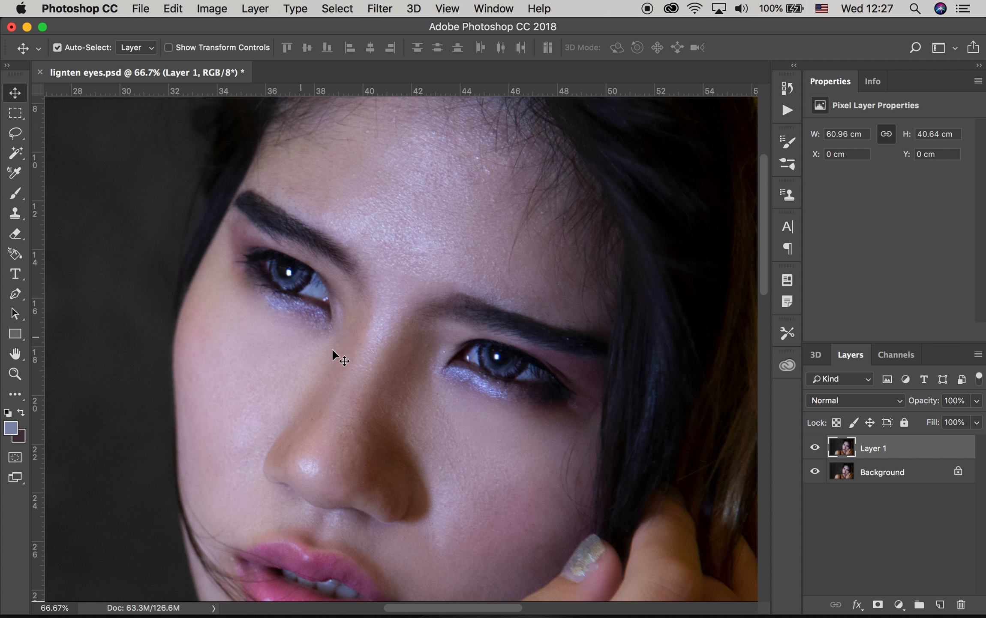
Paint fine light radial streaks around the outer iris of the portrait's left-side eye with the 10 px brush at 15% flow
{"action": "left_click", "coordinate": [18, 374]}
{"action": "left_click", "coordinate": [295, 284]}
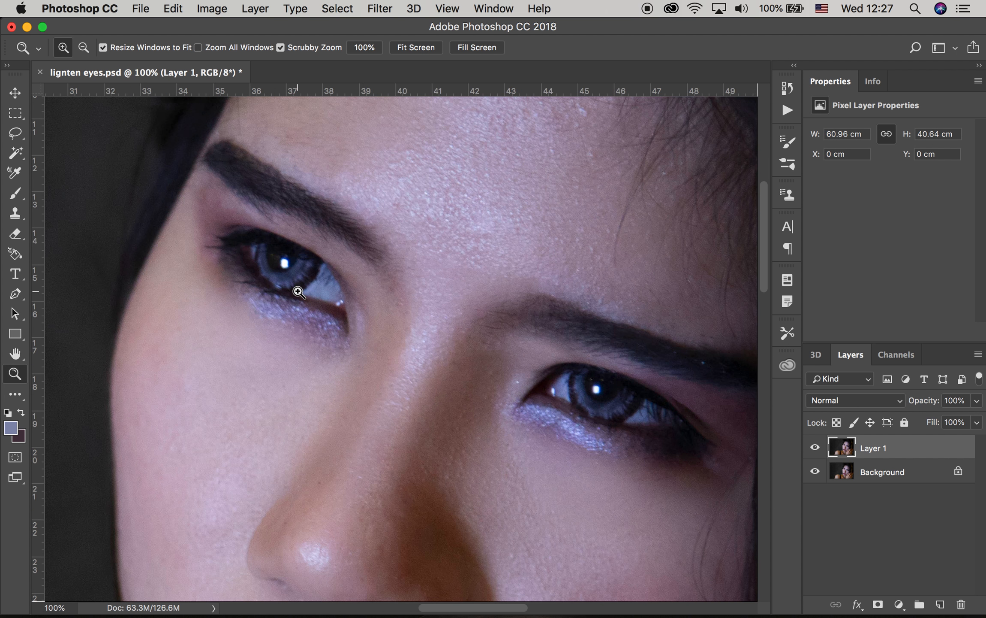
{"action": "left_click", "coordinate": [293, 274]}
{"action": "mouse_move", "coordinate": [429, 365]}
{"action": "left_mouse_down"}
{"action": "mouse_move", "coordinate": [446, 378]}
{"action": "mouse_move", "coordinate": [427, 359]}
{"action": "left_mouse_up"}
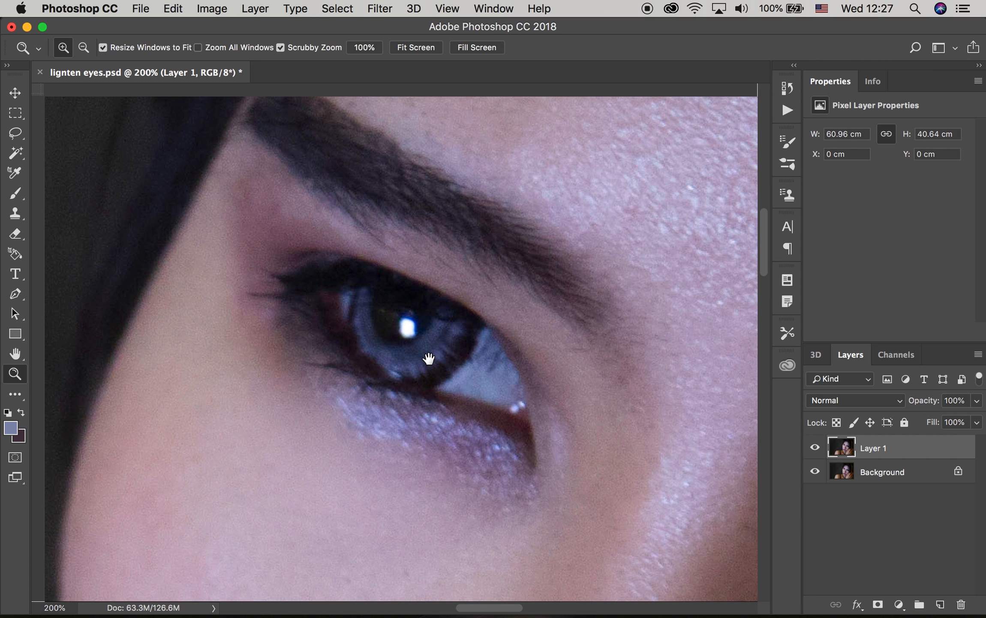
{"action": "left_click", "coordinate": [16, 196]}
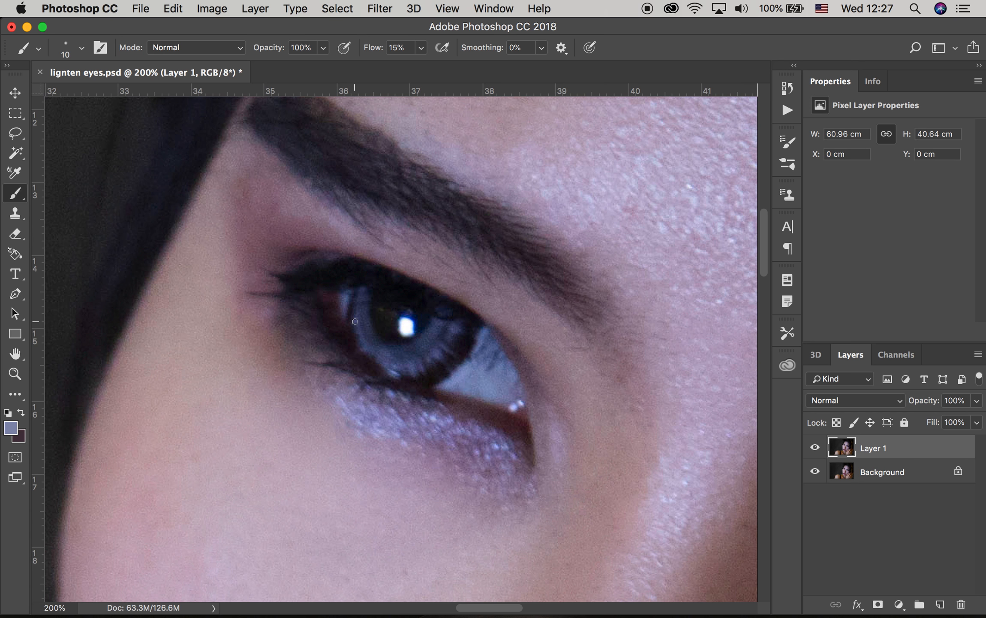
{"action": "left_click_drag", "start_coordinate": [355, 327], "coordinate": [361, 327]}
{"action": "left_click_drag", "start_coordinate": [364, 352], "coordinate": [369, 347]}
{"action": "left_click_drag", "start_coordinate": [347, 305], "coordinate": [345, 298]}
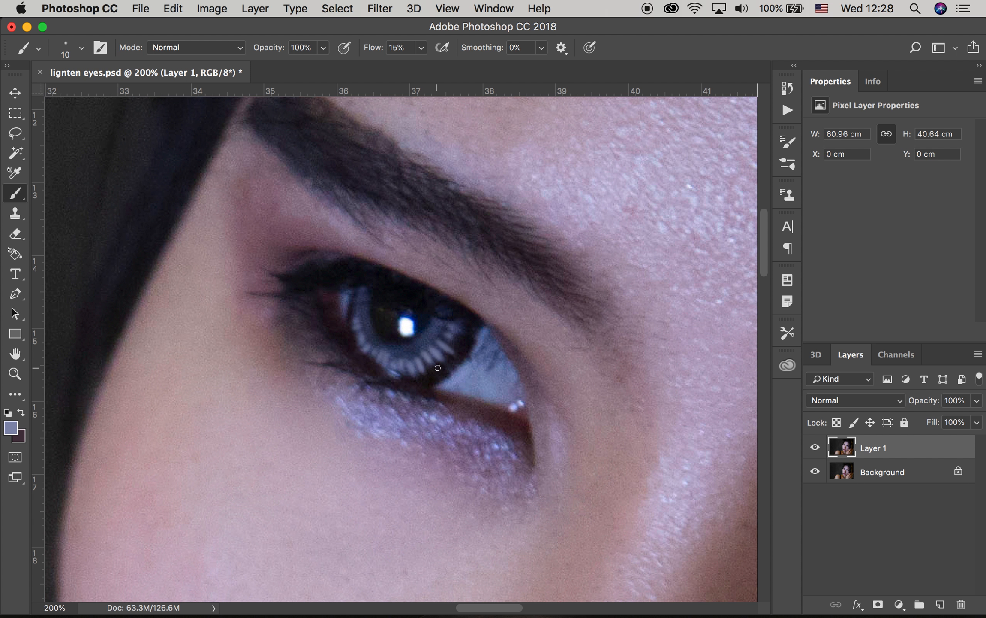
Sample the dark inner iris colour beside the pupil and brighten it to the blue #505098 as the foreground colour
{"action": "left_click", "coordinate": [11, 433]}
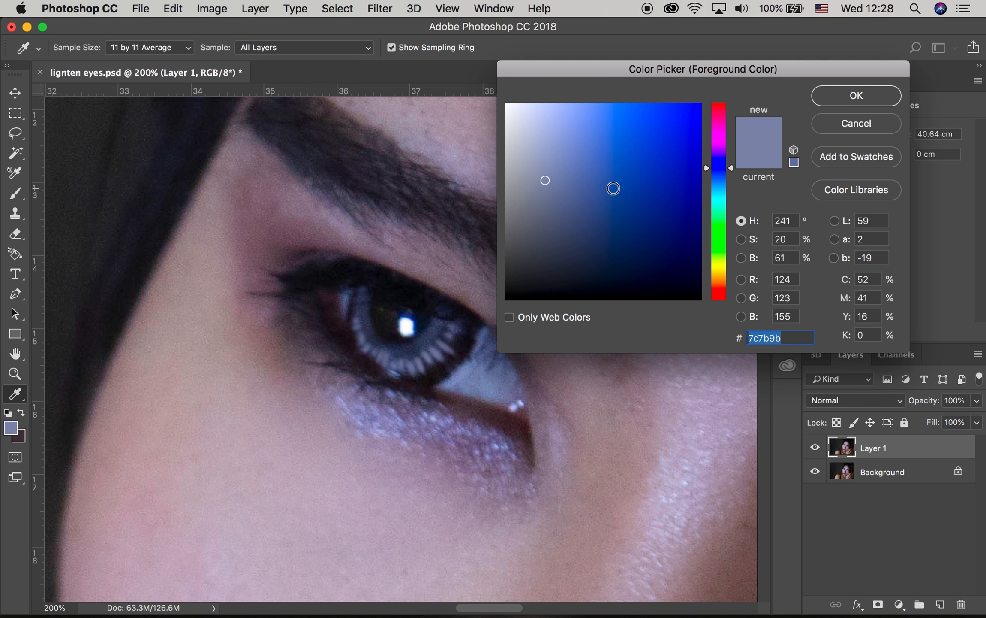
{"action": "left_click", "coordinate": [405, 350]}
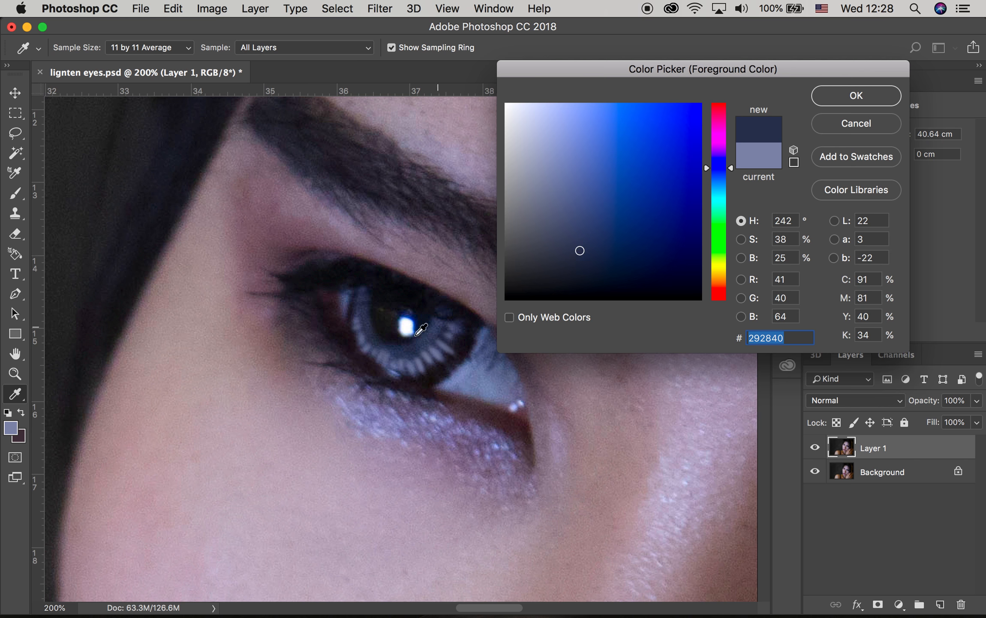
{"action": "left_click", "coordinate": [407, 345]}
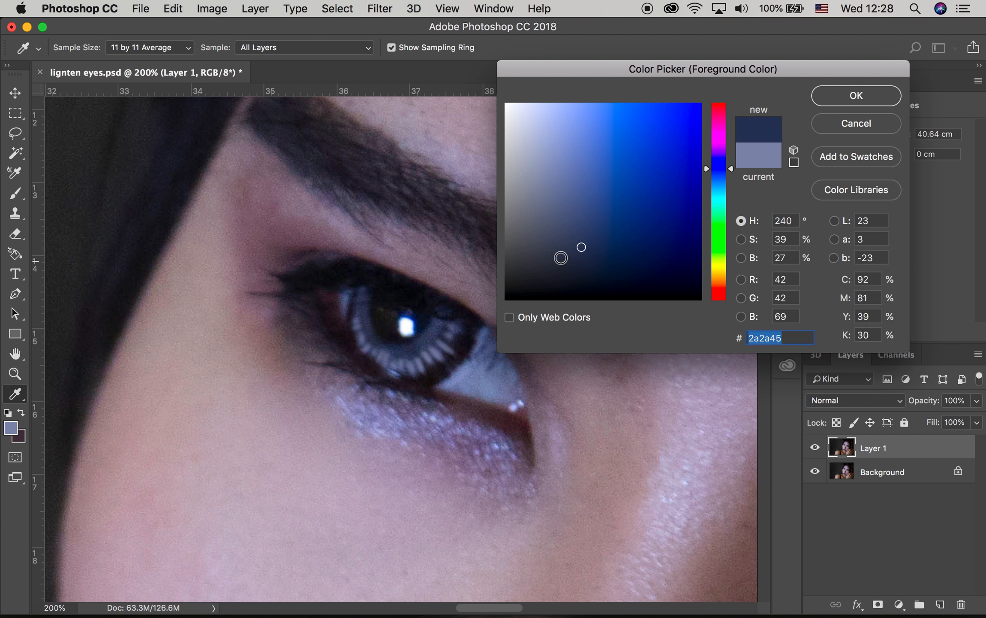
{"action": "left_click_drag", "start_coordinate": [584, 243], "coordinate": [597, 181]}
{"action": "left_click", "coordinate": [855, 96]}
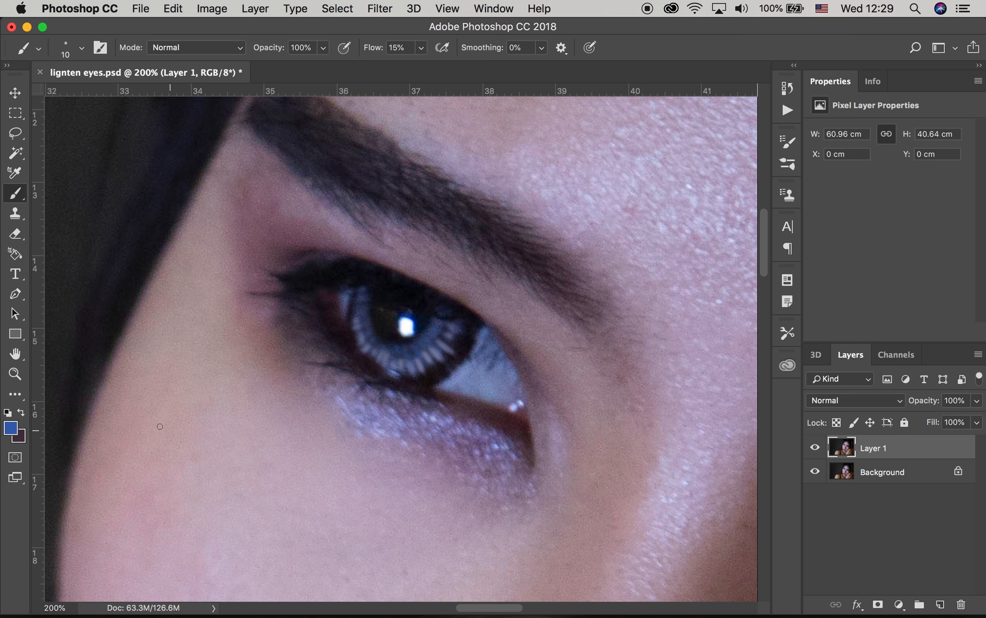
Shift the foreground colour's hue to teal, #509498
{"action": "left_click", "coordinate": [10, 427]}
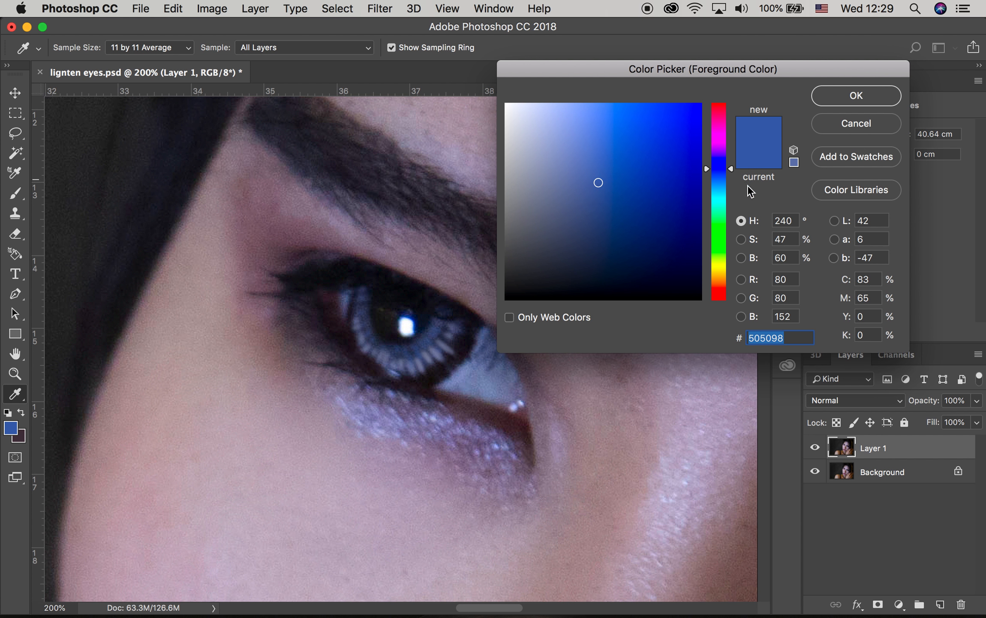
{"action": "left_click_drag", "start_coordinate": [708, 172], "coordinate": [707, 199]}
{"action": "left_click", "coordinate": [599, 182]}
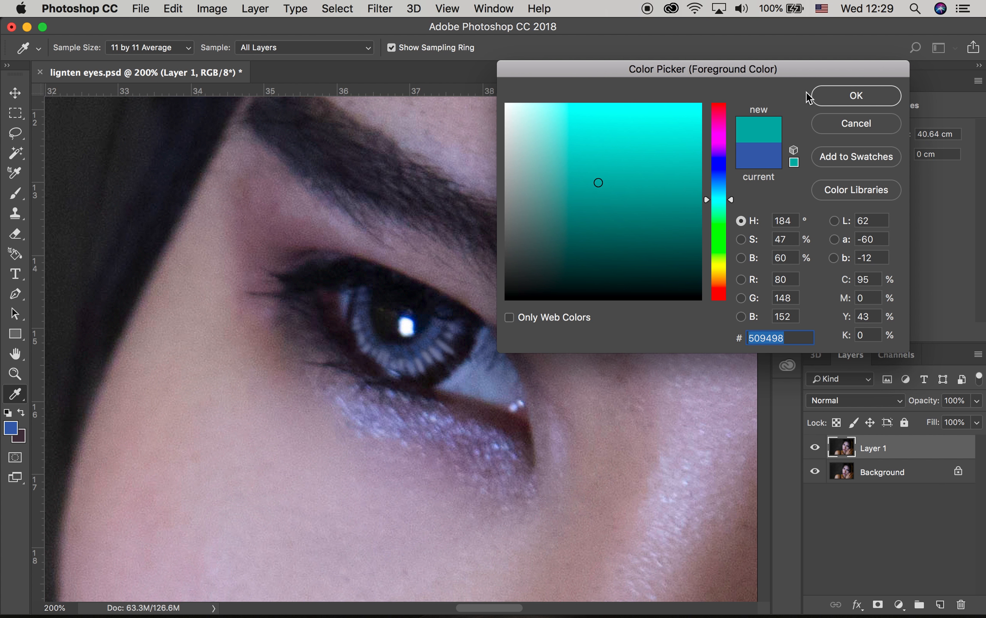
{"action": "left_click", "coordinate": [840, 96]}
Brush short teal accents along the lower inner iris around the pupil of the same eye
{"action": "key", "text": "b"}
{"action": "left_click_drag", "start_coordinate": [428, 340], "coordinate": [423, 342]}
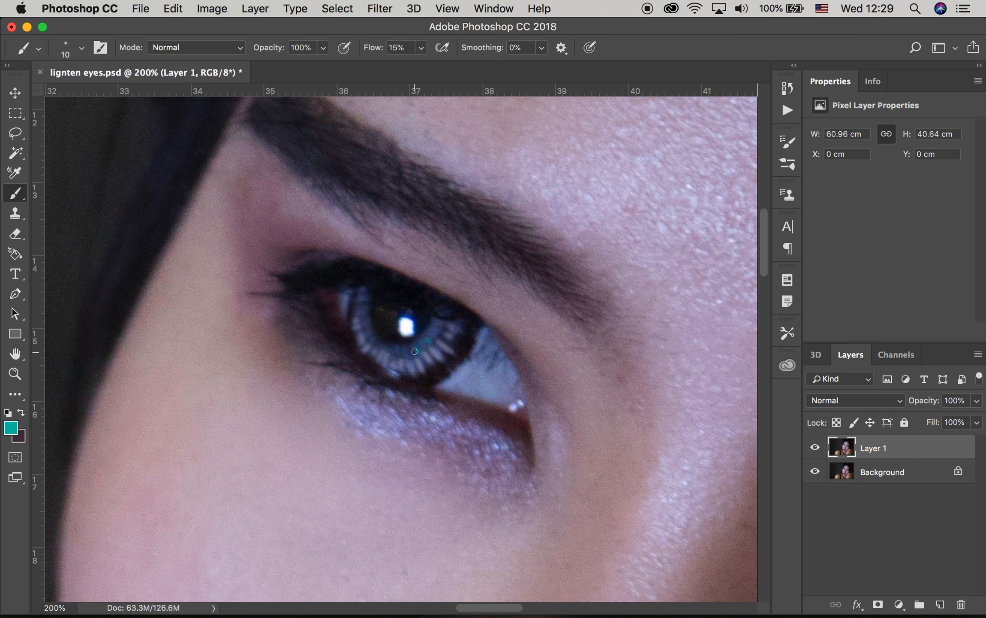
{"action": "left_click_drag", "start_coordinate": [401, 356], "coordinate": [391, 353]}
{"action": "left_click", "coordinate": [377, 345]}
{"action": "left_click", "coordinate": [372, 340]}
Set the brush colour to the light blue-grey #6e6b91, based on the iris of the portrait's other eye
{"action": "left_click", "coordinate": [15, 374]}
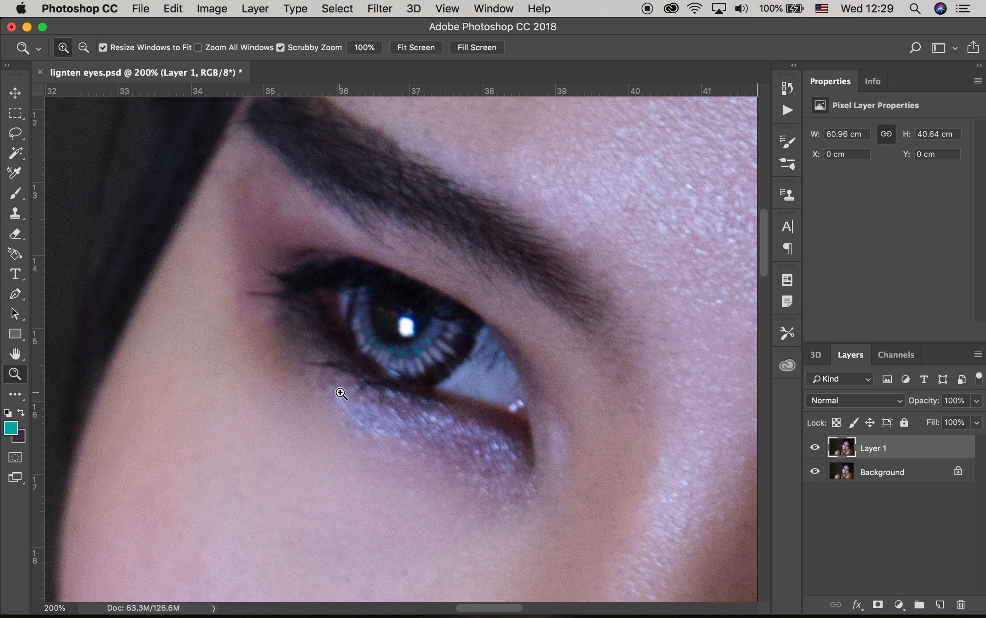
{"action": "left_click", "coordinate": [488, 347], "text": "alt"}
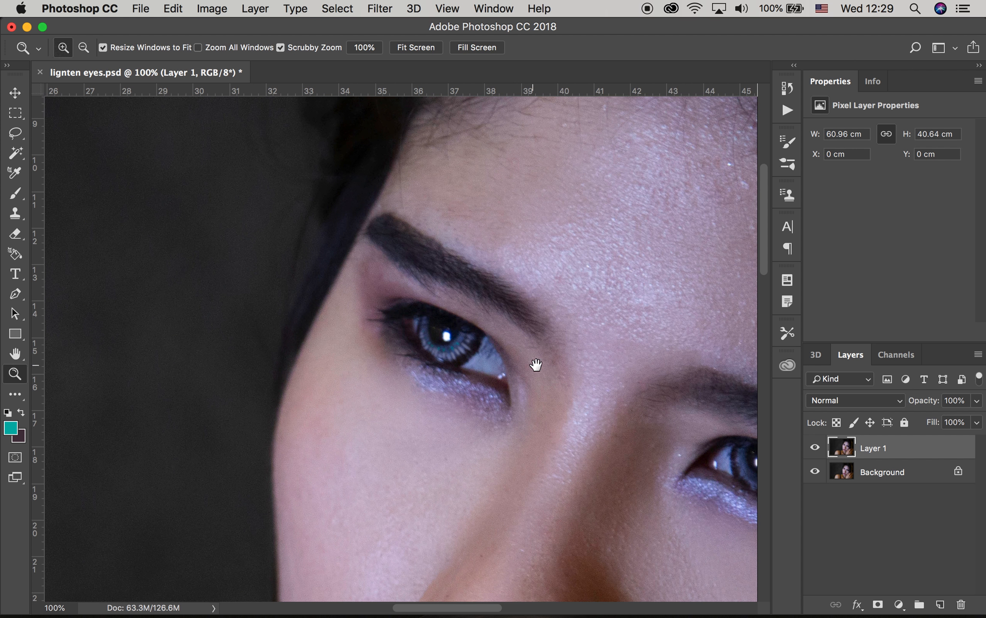
{"action": "left_click_drag", "start_coordinate": [535, 365], "coordinate": [333, 265]}
{"action": "left_click_drag", "start_coordinate": [469, 309], "coordinate": [418, 293]}
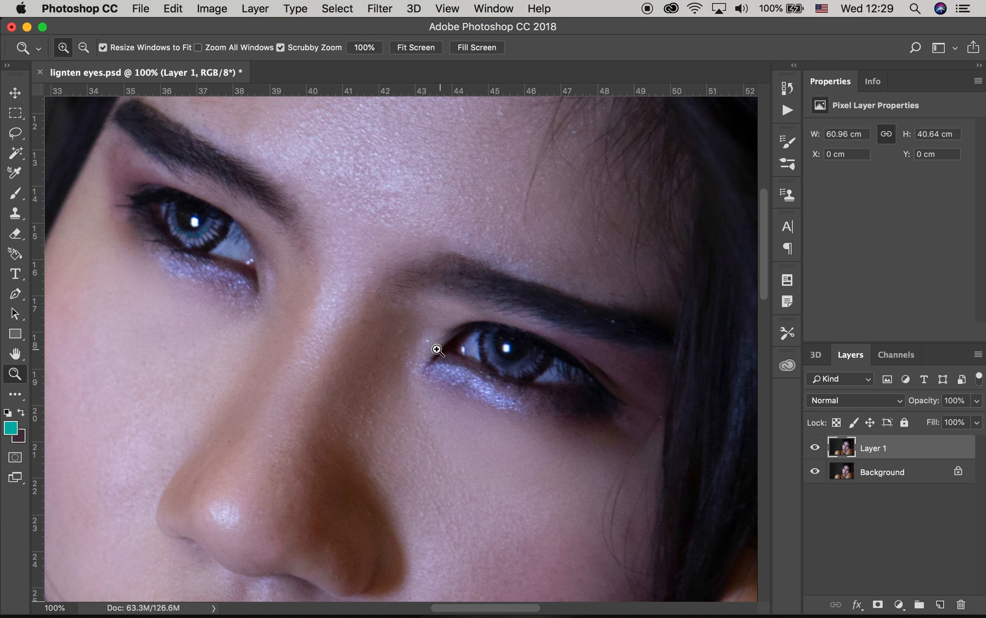
{"action": "left_click", "coordinate": [518, 352]}
{"action": "left_click_drag", "start_coordinate": [528, 358], "coordinate": [451, 334]}
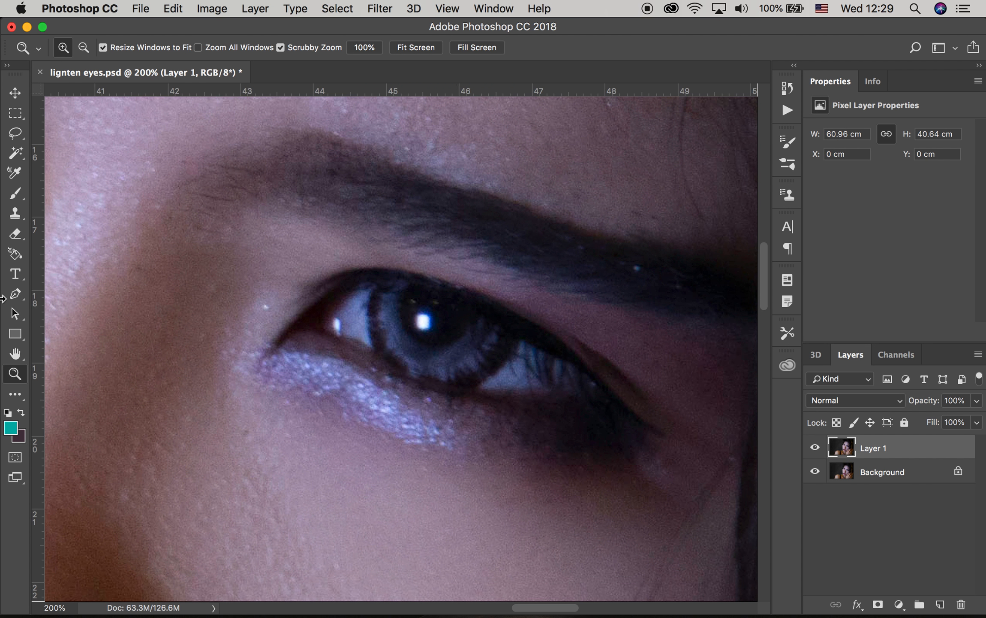
{"action": "left_click", "coordinate": [16, 193]}
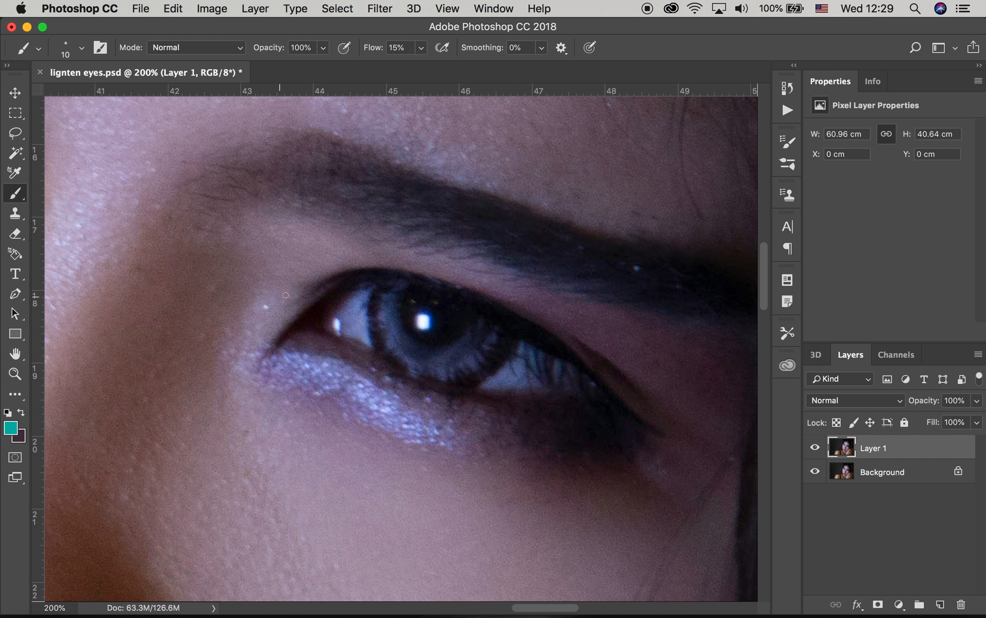
{"action": "left_click", "coordinate": [12, 427]}
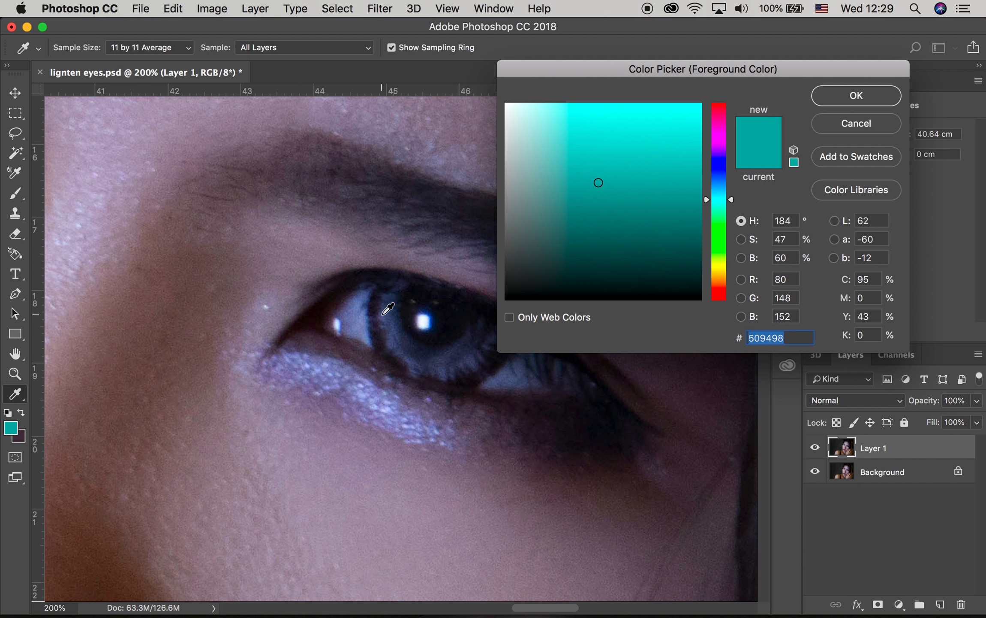
{"action": "left_click", "coordinate": [382, 314]}
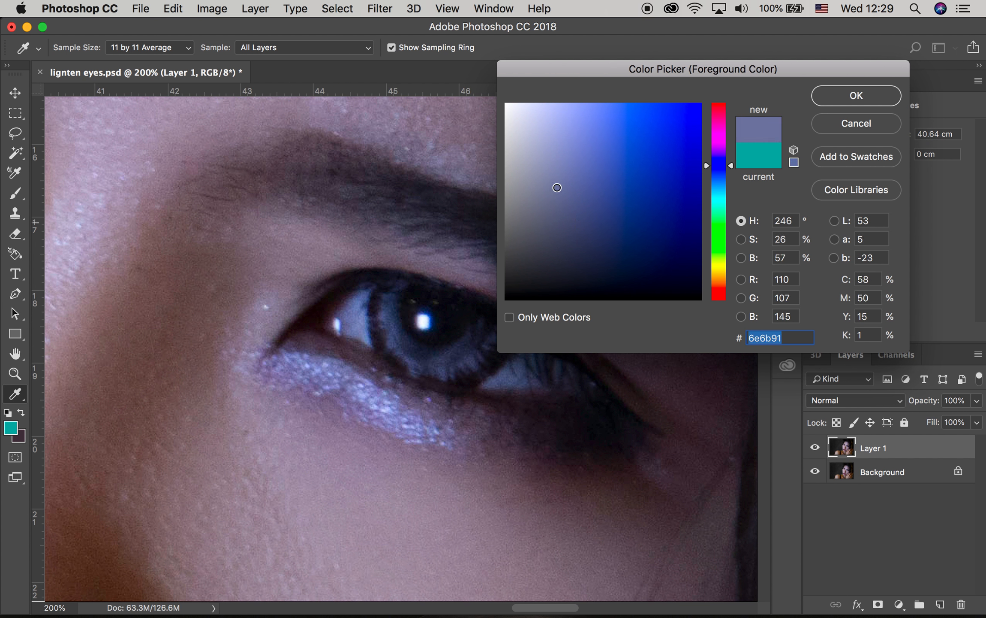
{"action": "key", "text": "Return"}
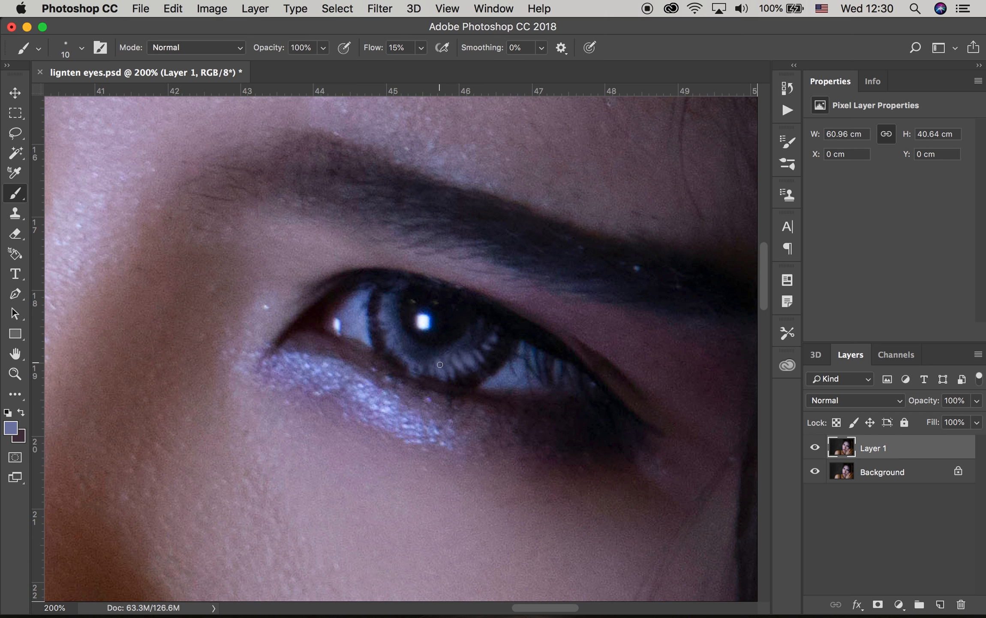
Sample the other eye's darker inner iris and set a more saturated blue, #3f418b, as the foreground colour
{"action": "left_click", "coordinate": [11, 428]}
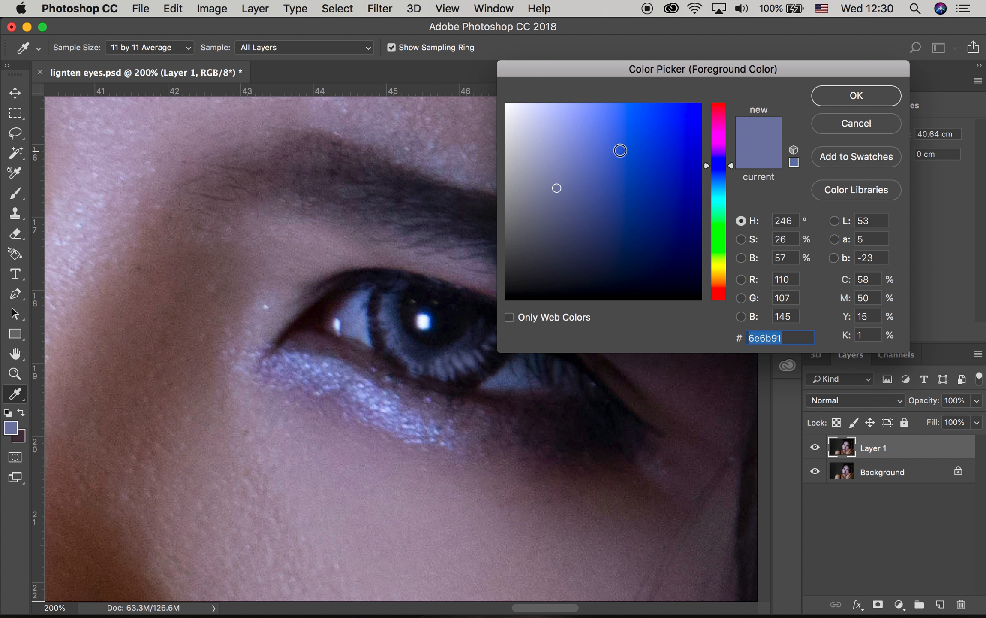
{"action": "left_click", "coordinate": [392, 320]}
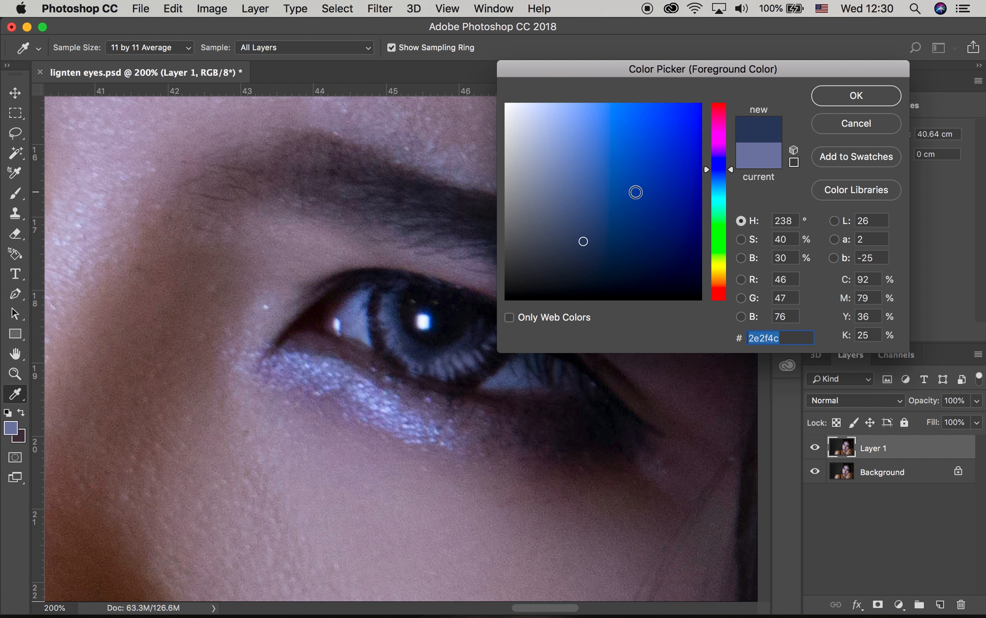
{"action": "left_click", "coordinate": [614, 191]}
{"action": "left_click", "coordinate": [849, 101]}
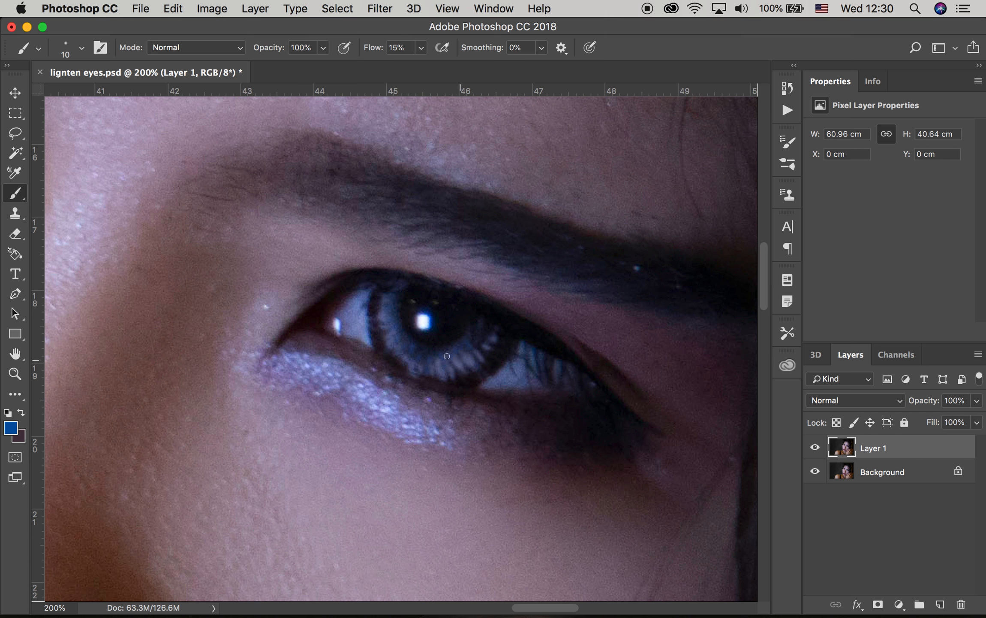
Set the foreground colour to teal #3f8b88 and dab it onto the lower iris below the pupil
{"action": "left_click", "coordinate": [11, 428]}
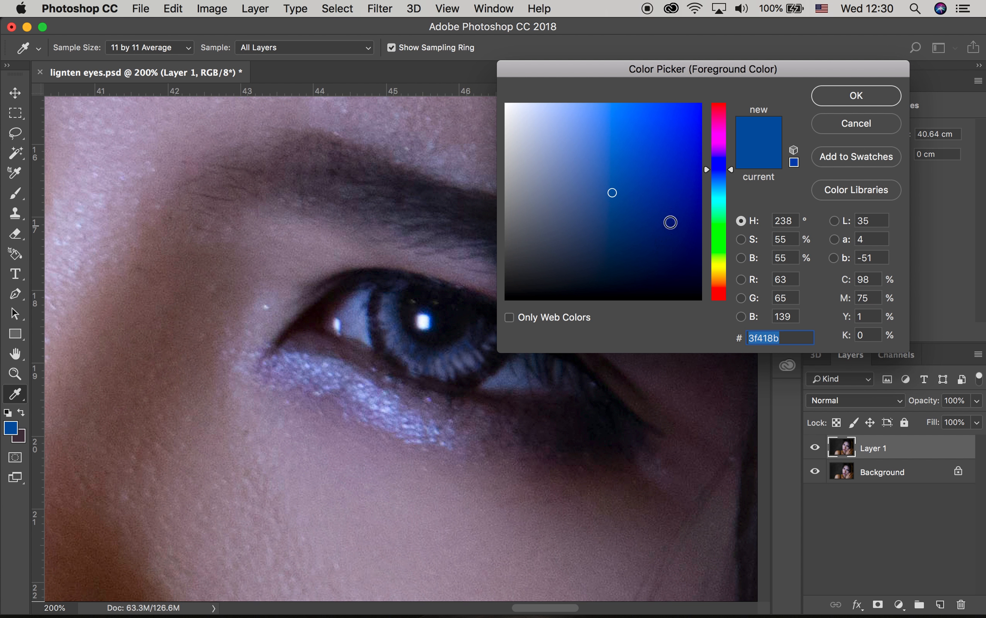
{"action": "left_click_drag", "start_coordinate": [707, 168], "coordinate": [710, 201]}
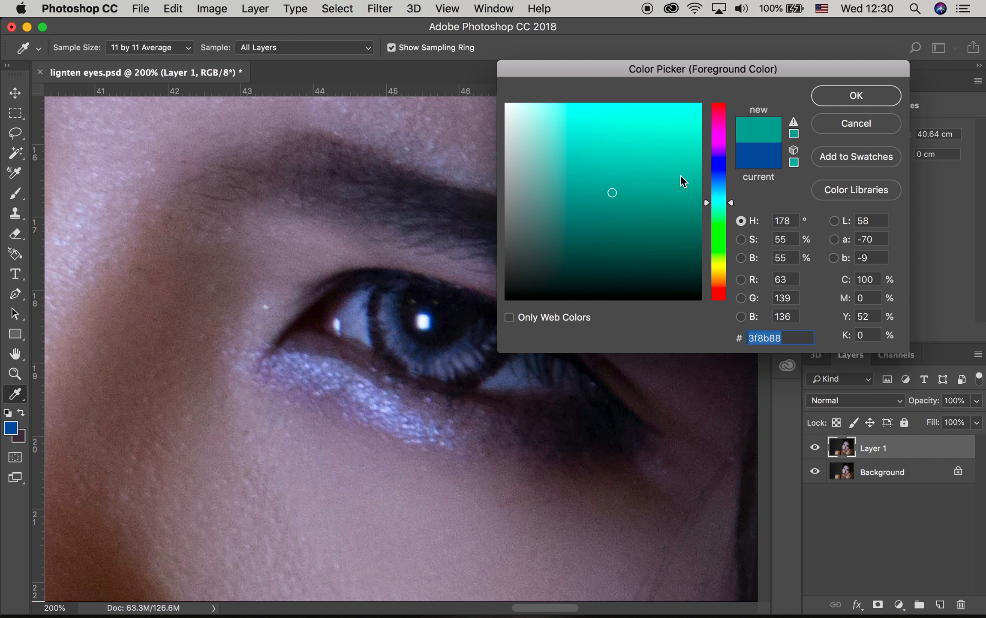
{"action": "key", "text": "Return"}
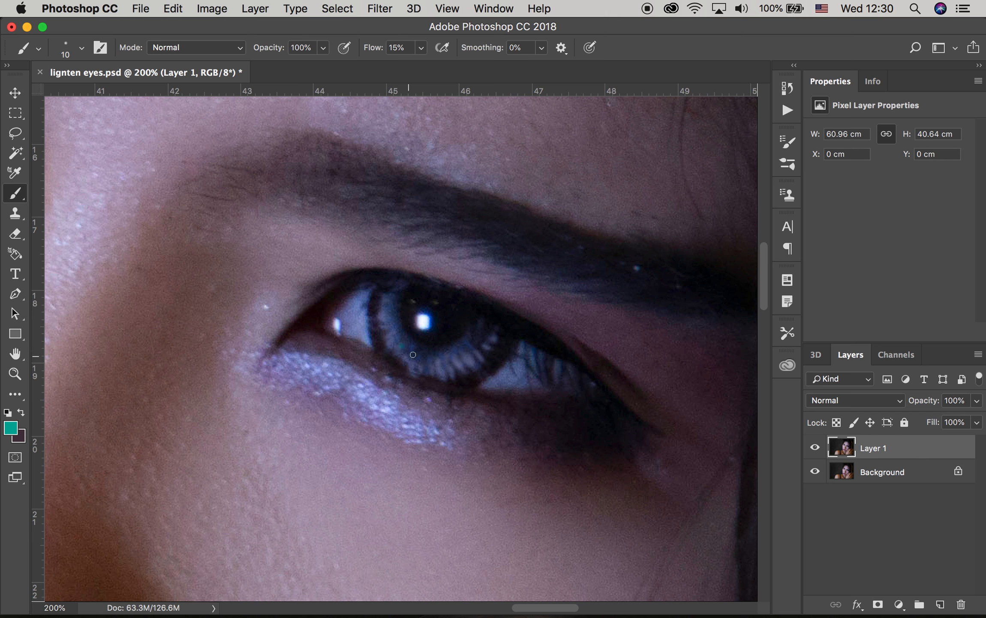
{"action": "left_click", "coordinate": [417, 352]}
Compare both eyes with the painted Layer 1 hidden and shown, viewing the whole face
{"action": "left_click", "coordinate": [15, 373]}
{"action": "left_click", "coordinate": [372, 321], "text": "alt"}
{"action": "left_click", "coordinate": [373, 320], "text": "alt"}
{"action": "left_click", "coordinate": [372, 321], "text": "alt"}
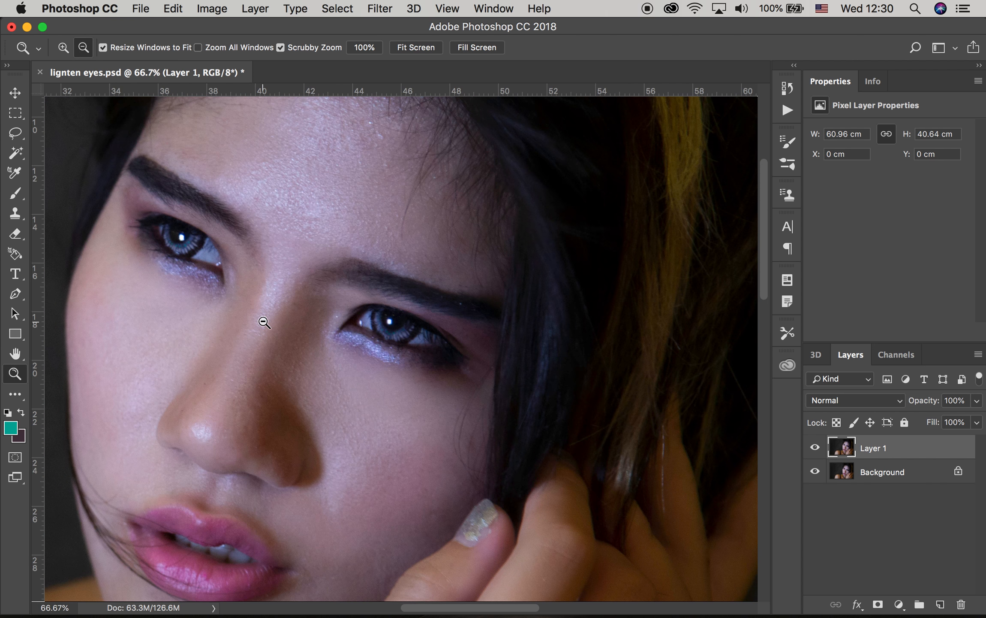
{"action": "left_click_drag", "start_coordinate": [264, 315], "coordinate": [359, 325]}
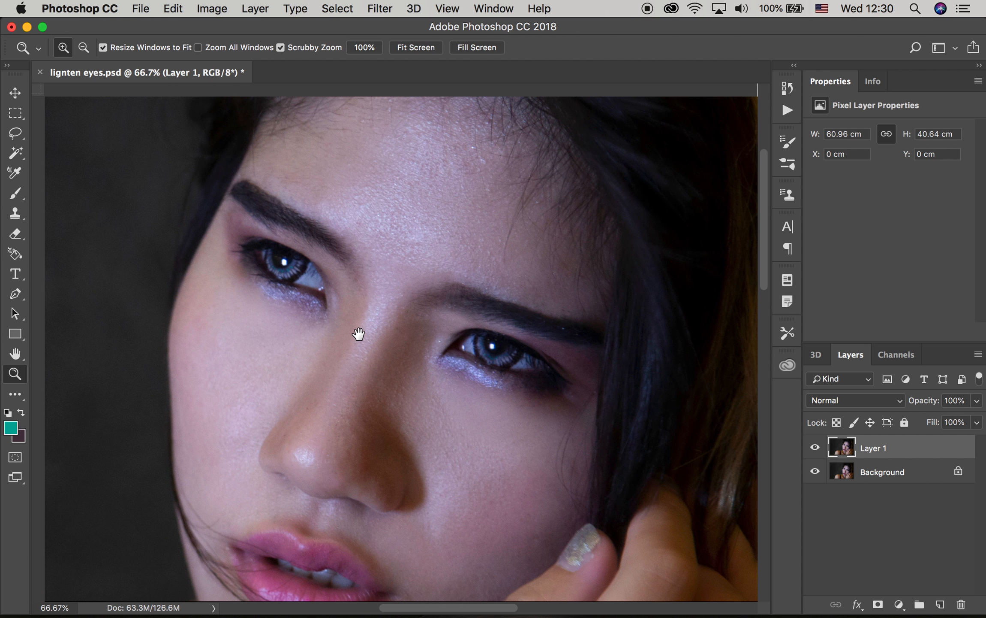
{"action": "left_click", "coordinate": [816, 448]}
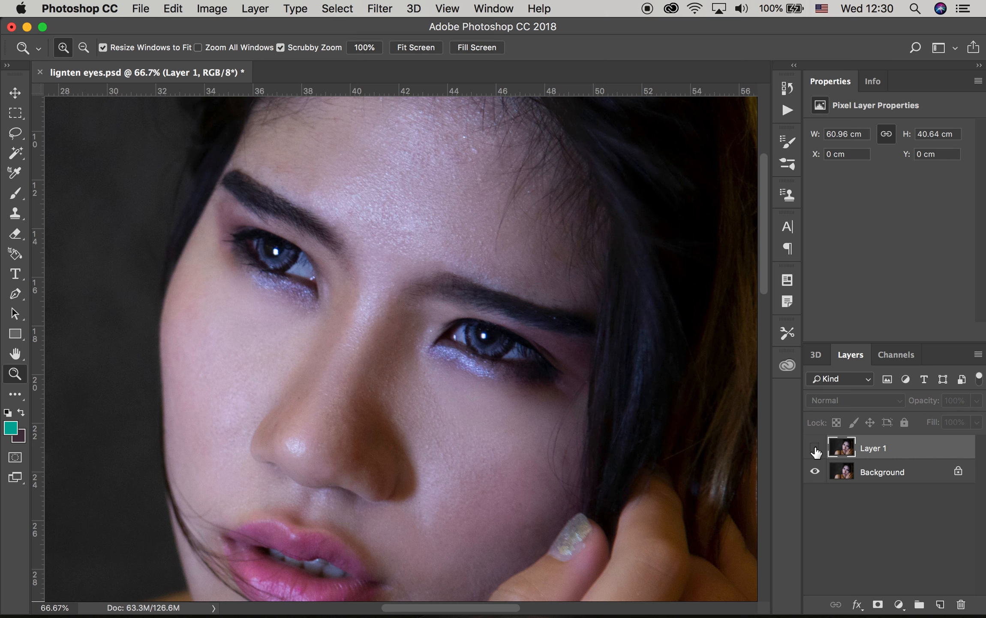
{"action": "left_click", "coordinate": [814, 450]}
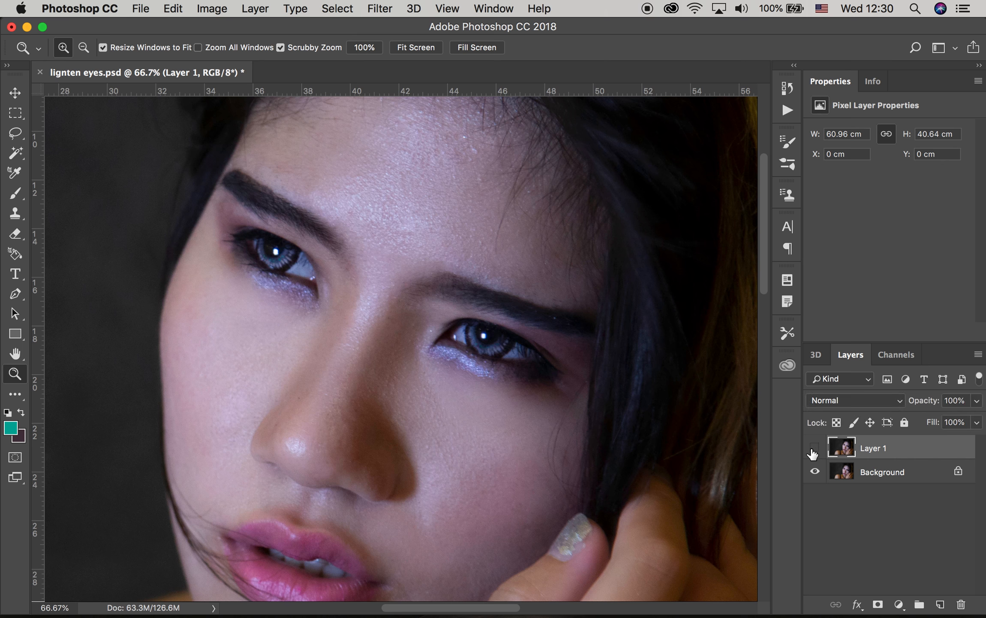
{"action": "left_click", "coordinate": [814, 451]}
Reduce Layer 1's opacity to 48% and toggle its visibility to check the softened iris painting
{"action": "left_click", "coordinate": [977, 400]}
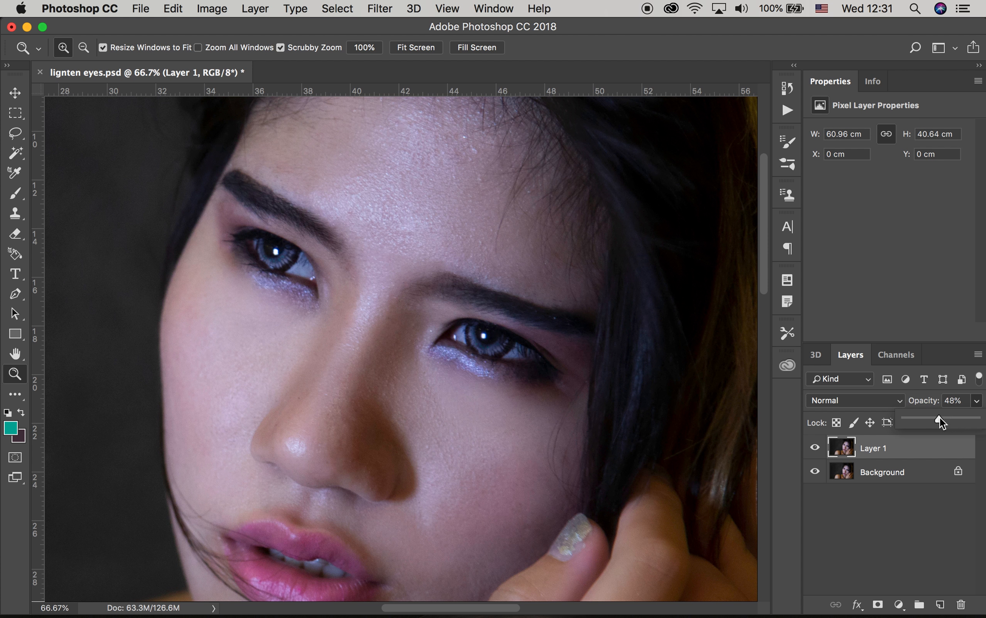
{"action": "left_click", "coordinate": [419, 324]}
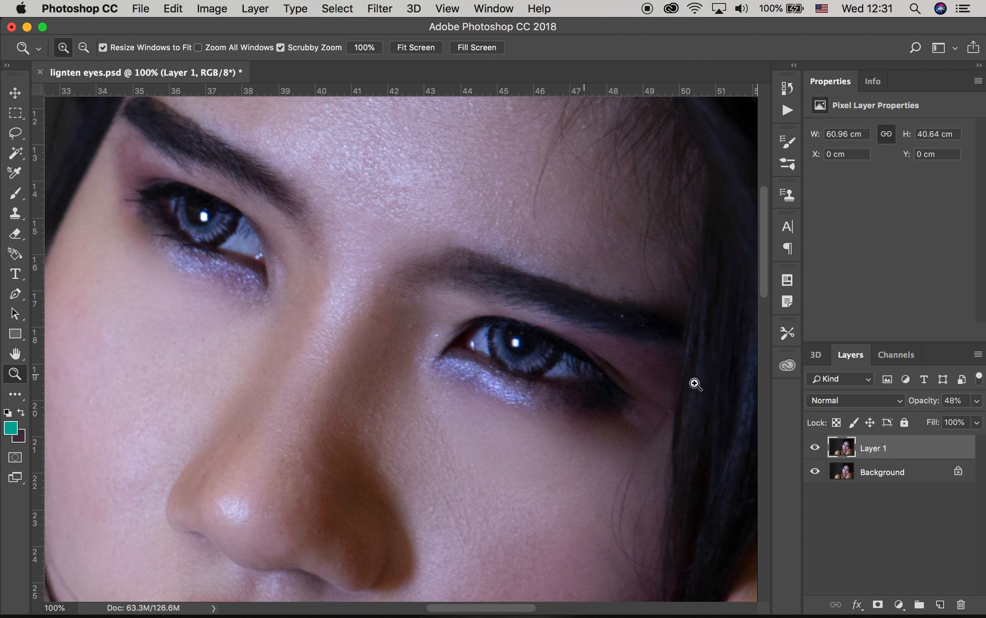
{"action": "left_click", "coordinate": [815, 448]}
{"action": "left_click", "coordinate": [815, 448]}
{"action": "left_click", "coordinate": [815, 448]}
{"action": "left_click", "coordinate": [815, 448]}
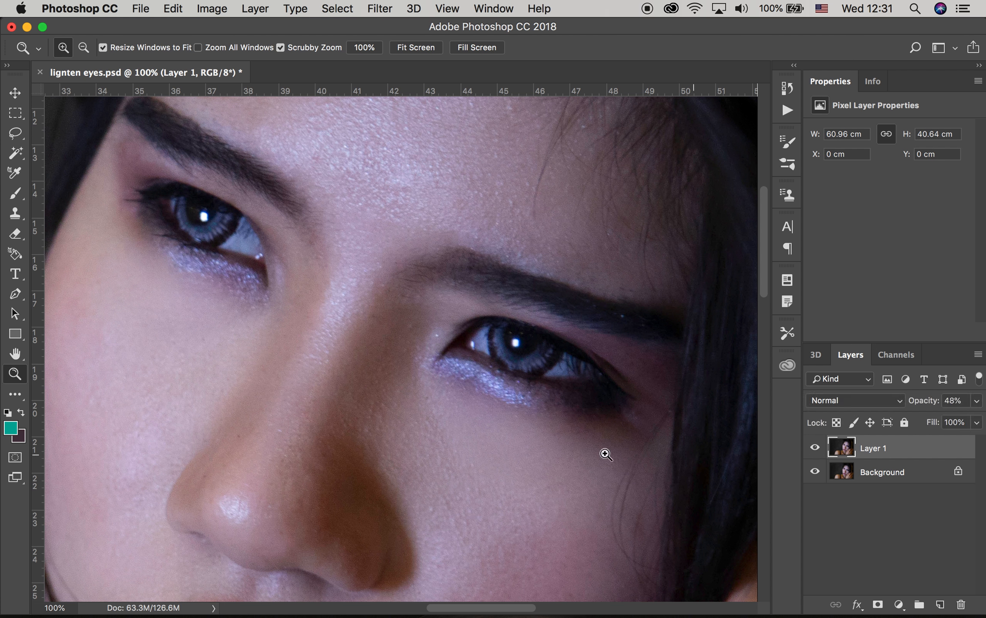
Examine the portrait from farther out and compare it with and without the softened eye painting
{"action": "left_click", "coordinate": [406, 384], "text": "alt"}
{"action": "left_click", "coordinate": [405, 385], "text": "alt"}
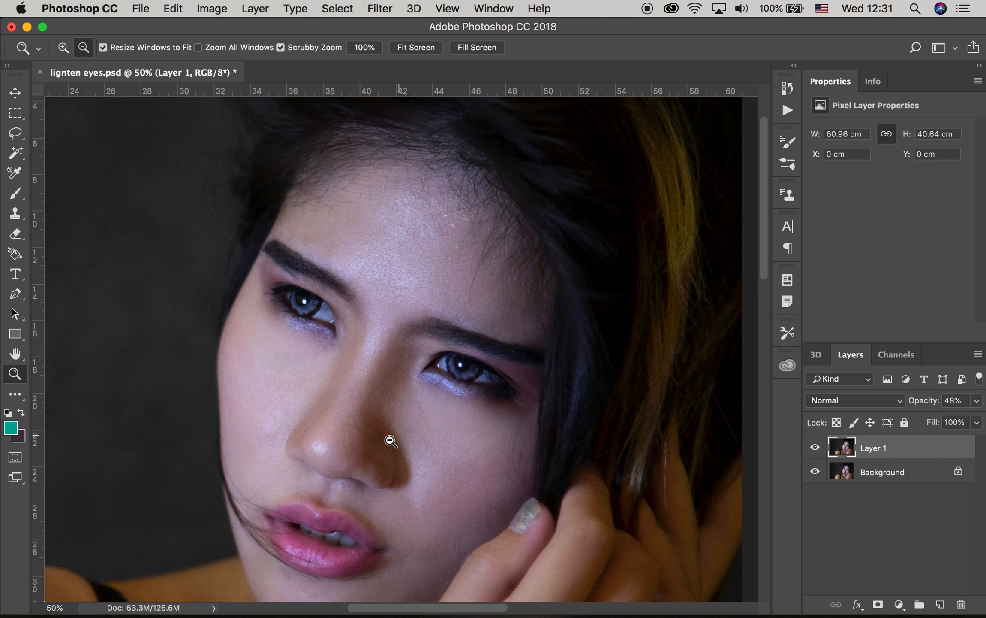
{"action": "left_click_drag", "start_coordinate": [381, 451], "coordinate": [447, 390]}
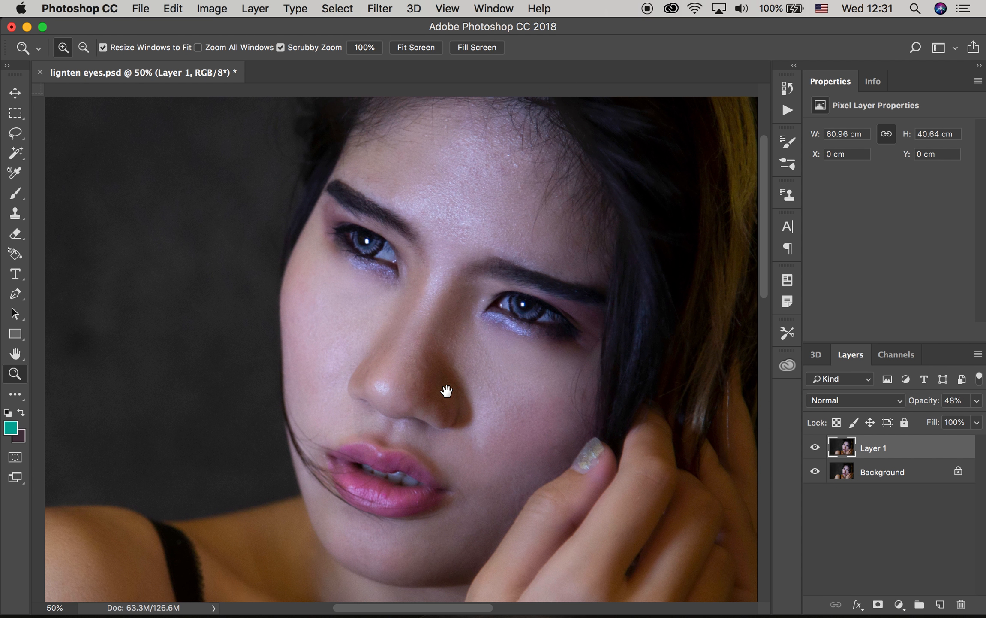
{"action": "key", "text": "super+r"}
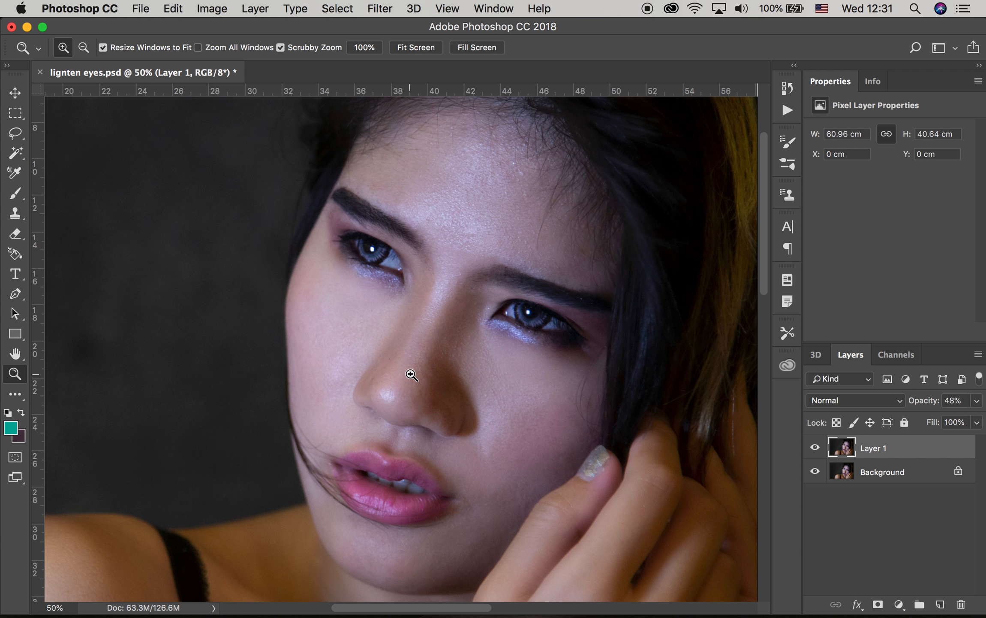
{"action": "left_click", "coordinate": [396, 358], "text": "alt"}
{"action": "left_click_drag", "start_coordinate": [396, 357], "coordinate": [493, 378]}
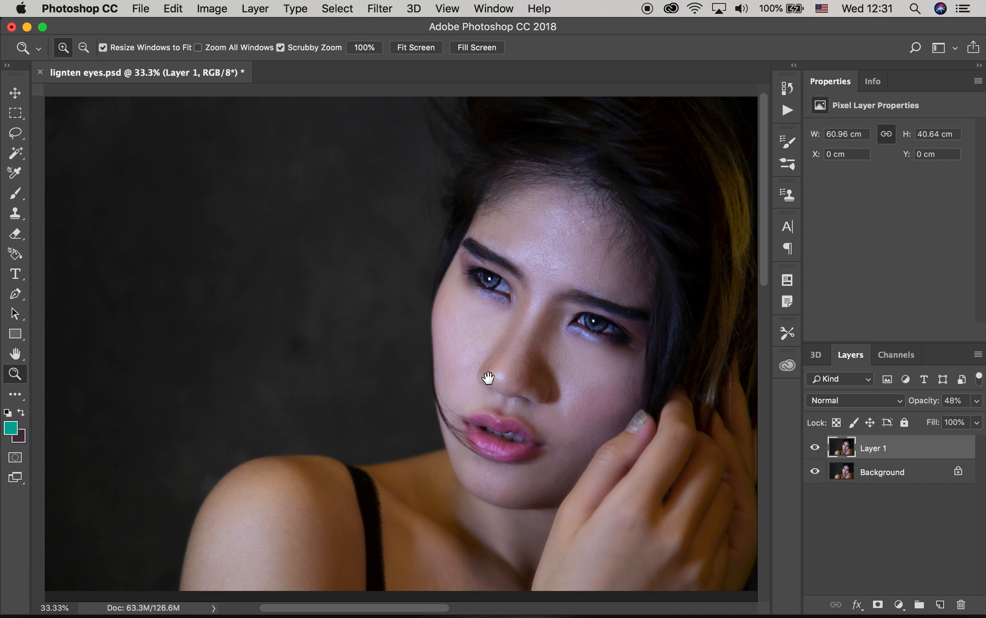
{"action": "left_click", "coordinate": [466, 380], "text": "alt"}
{"action": "left_click", "coordinate": [426, 358]}
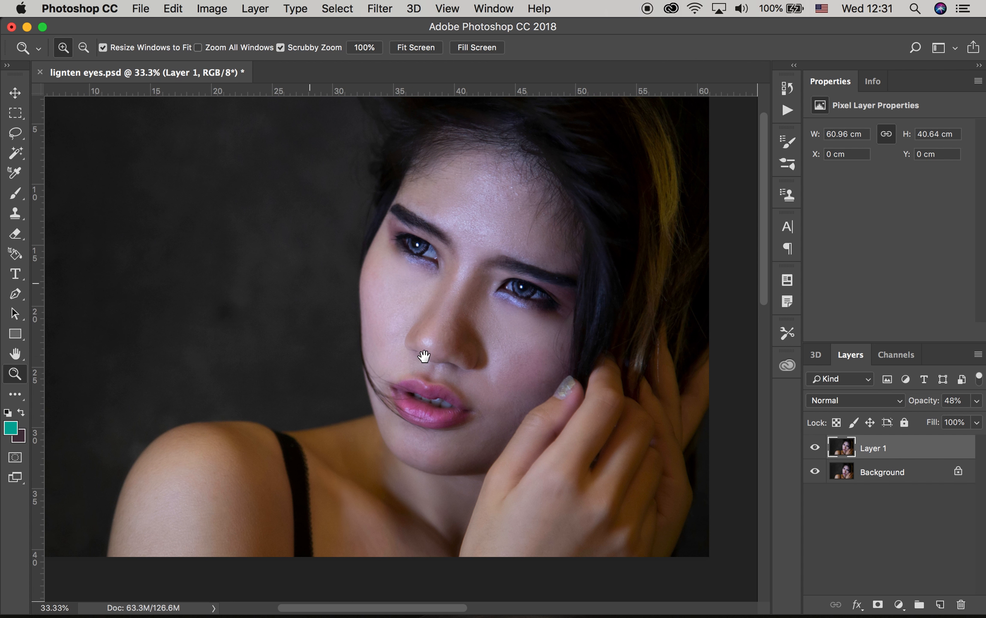
{"action": "left_click_drag", "start_coordinate": [469, 378], "coordinate": [499, 411]}
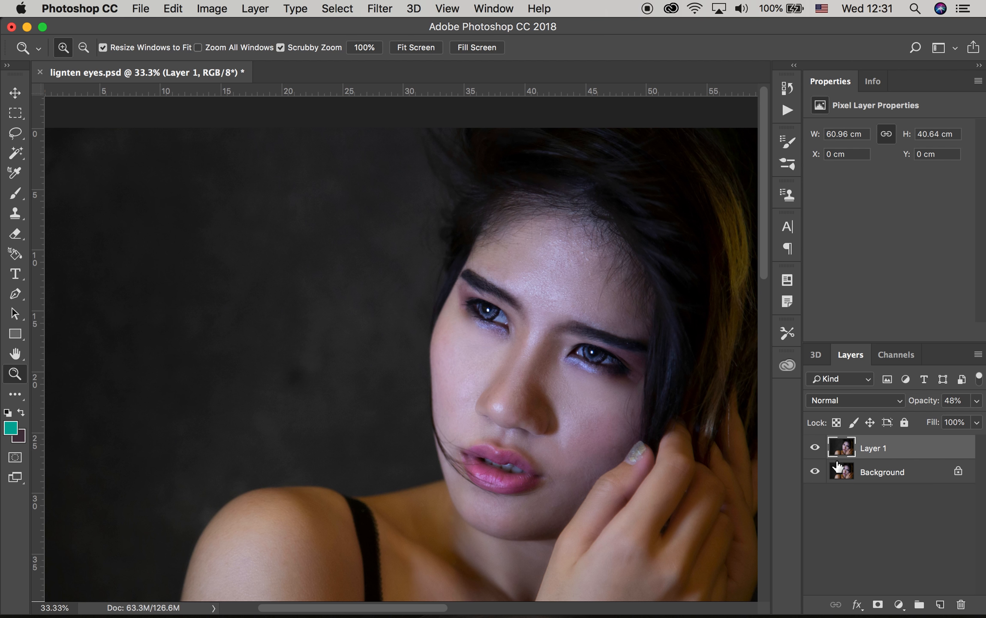
{"action": "left_click", "coordinate": [815, 448]}
{"action": "left_click", "coordinate": [815, 449]}
Stamp the visible layers into a new top layer and apply Shadows/Highlights with Shadows Amount 35% and Highlights Amount 0%
{"action": "key", "text": "super+alt+shift+e"}
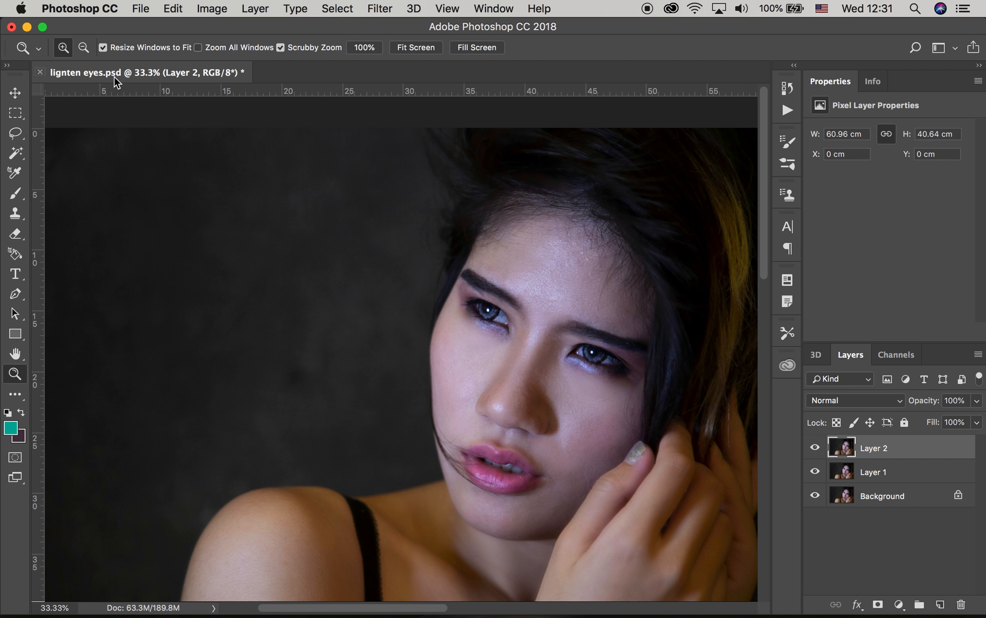
{"action": "left_click", "coordinate": [206, 12]}
{"action": "mouse_move", "coordinate": [288, 53]}
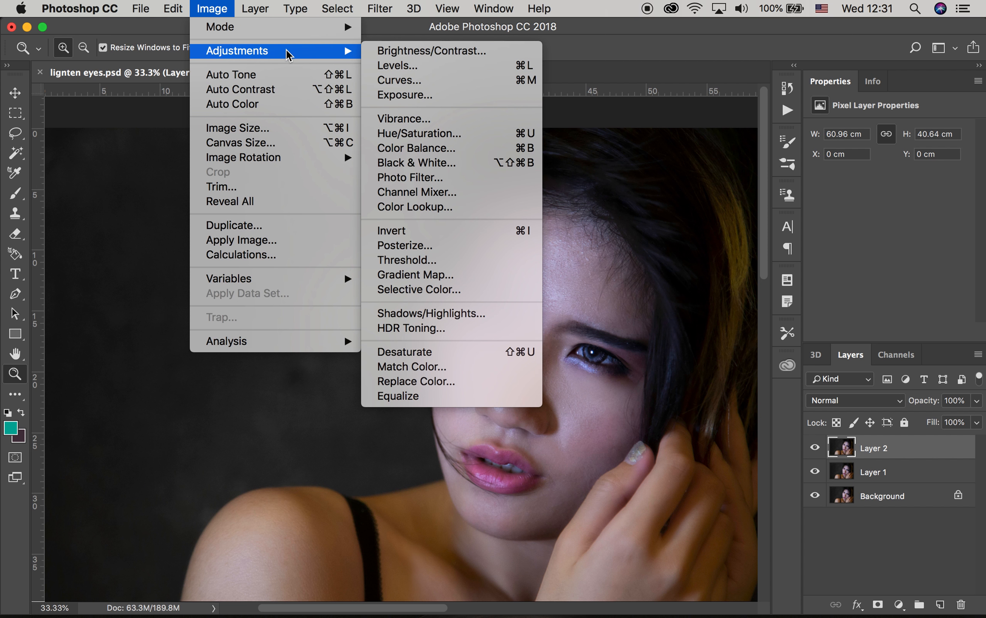
{"action": "left_click", "coordinate": [476, 318]}
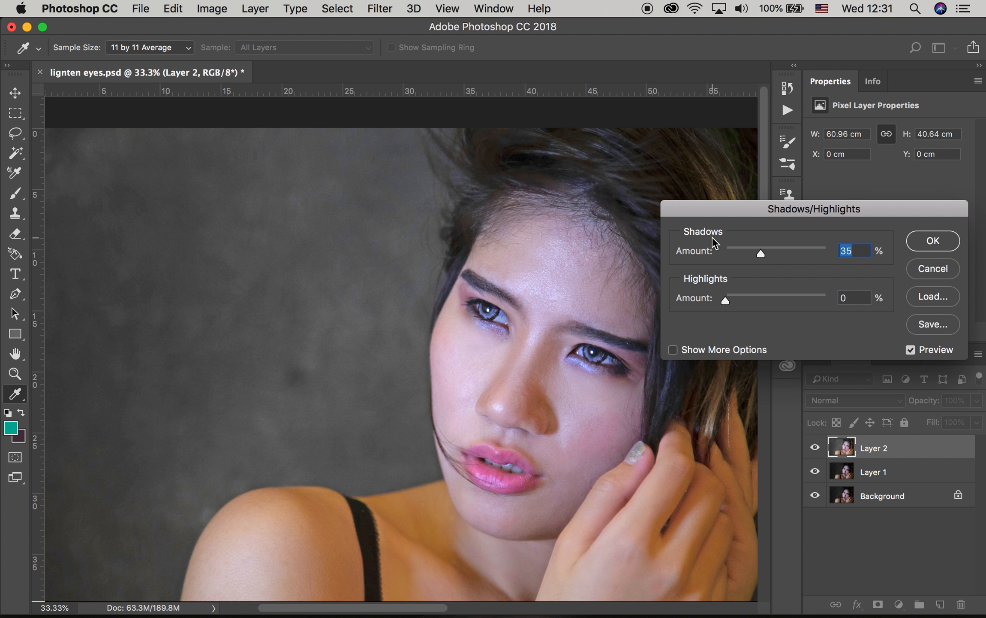
{"action": "left_click_drag", "start_coordinate": [720, 208], "coordinate": [692, 200]}
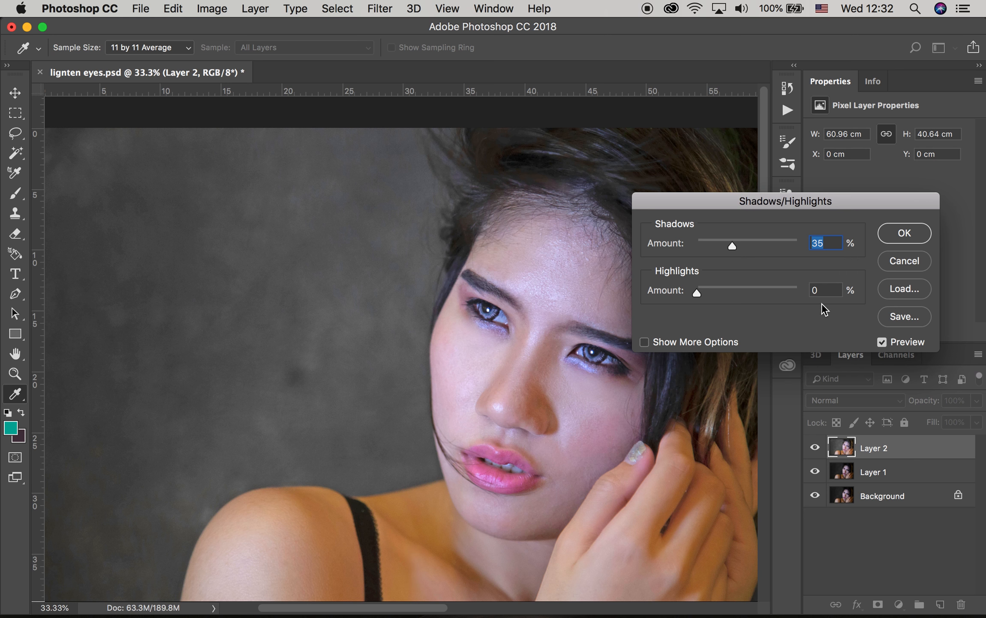
{"action": "left_click", "coordinate": [645, 342]}
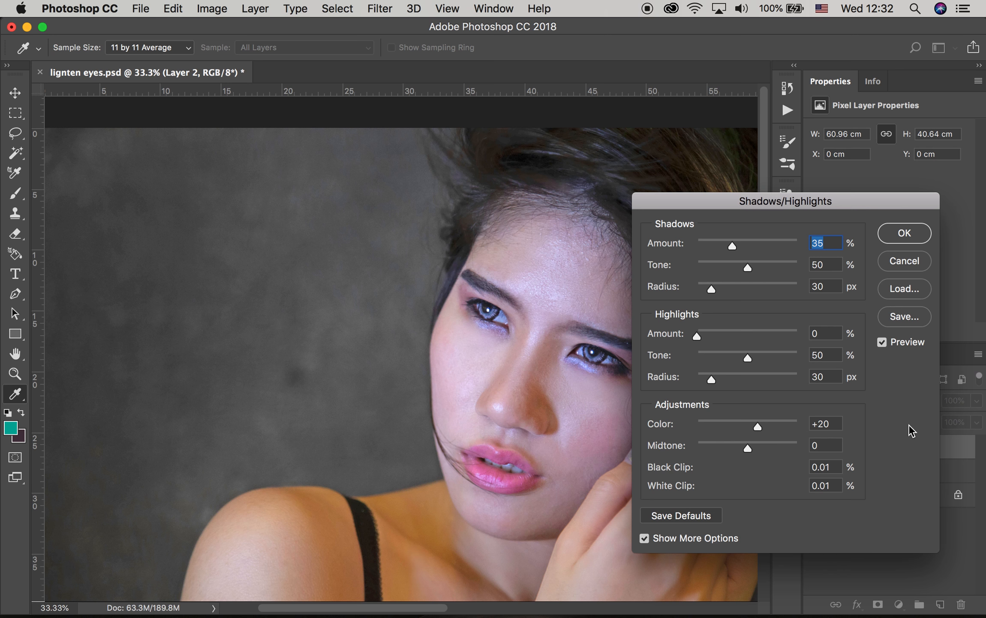
{"action": "left_click", "coordinate": [922, 233]}
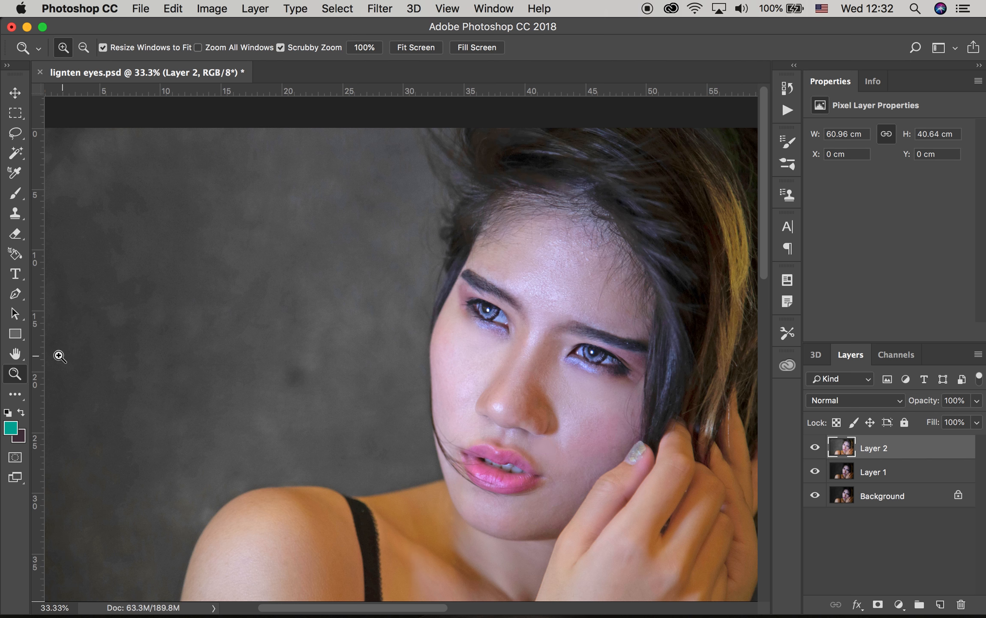
Add a layer mask to Layer 2 and invert it to black to hide the brightened version
{"action": "left_click", "coordinate": [319, 364], "text": "alt"}
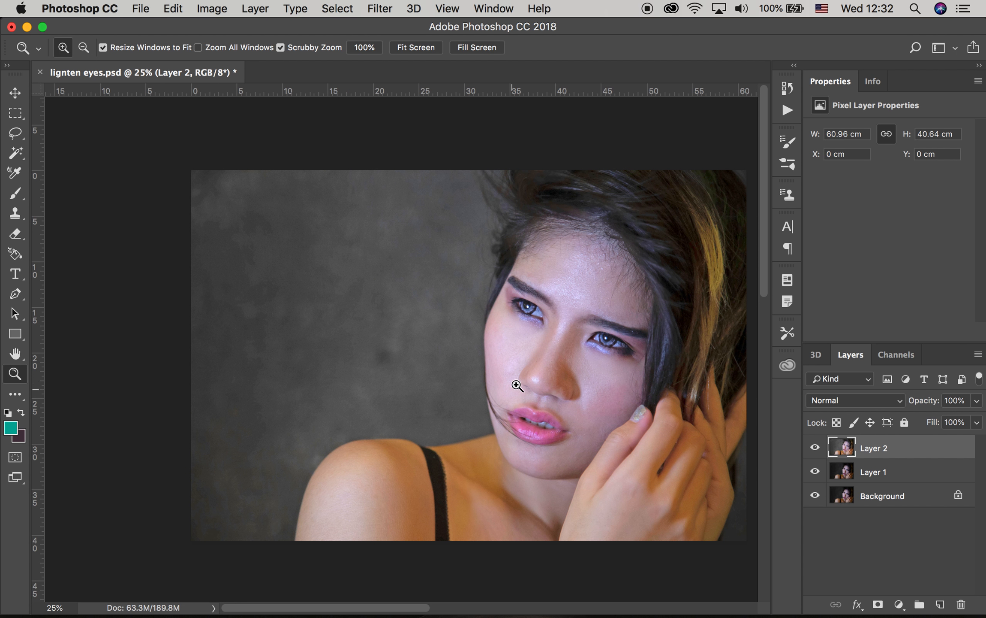
{"action": "scroll", "coordinate": [422, 396], "scroll_direction": "right", "scroll_amount": 5}
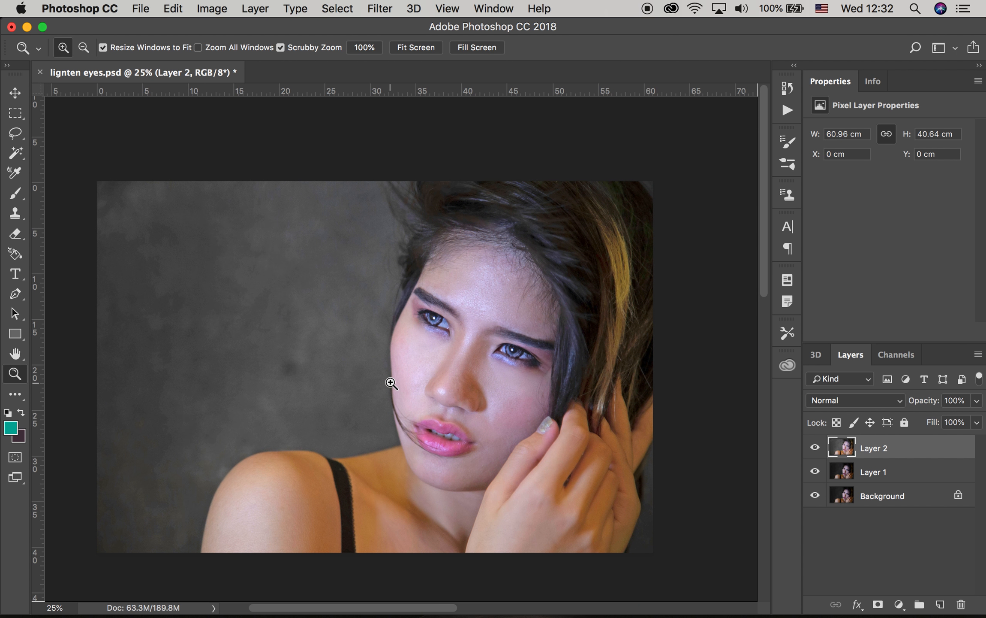
{"action": "left_click", "coordinate": [391, 383]}
{"action": "left_click", "coordinate": [445, 389], "text": "alt"}
{"action": "left_click_drag", "start_coordinate": [441, 386], "coordinate": [483, 394]}
{"action": "key", "text": "super+r"}
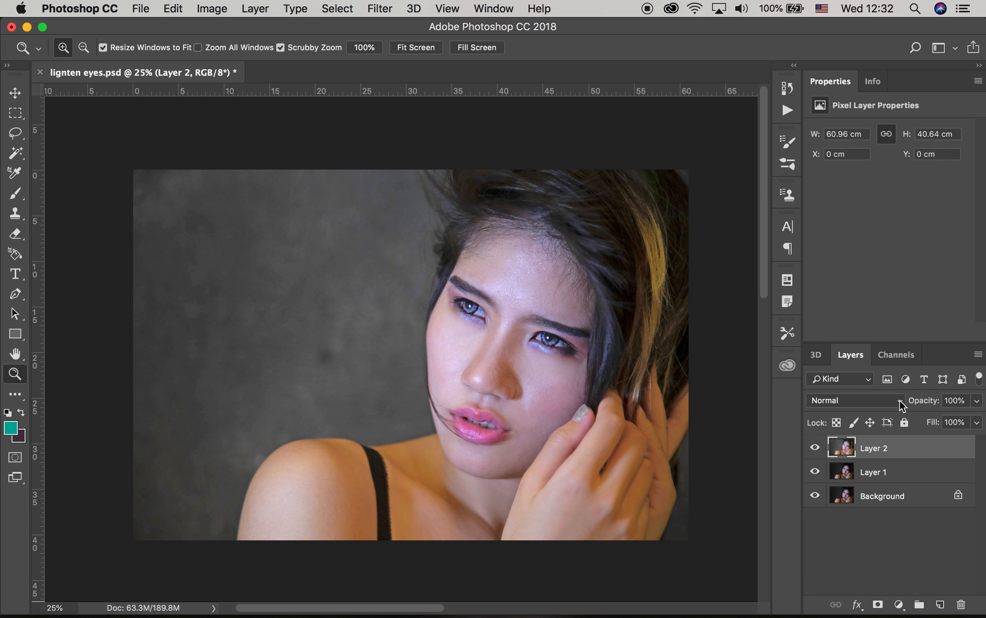
{"action": "left_click", "coordinate": [978, 403]}
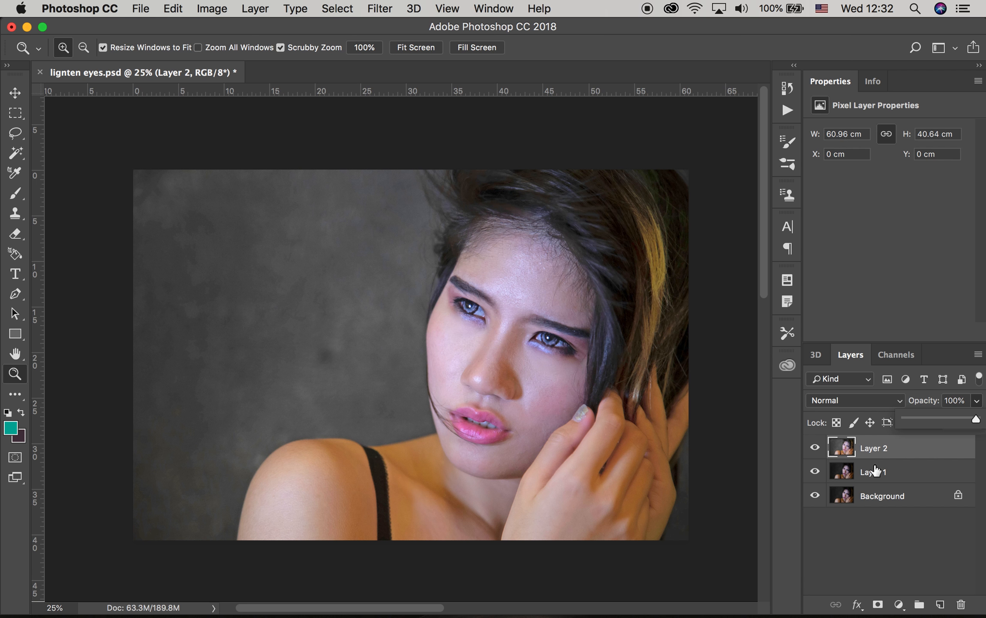
{"action": "left_click", "coordinate": [879, 604]}
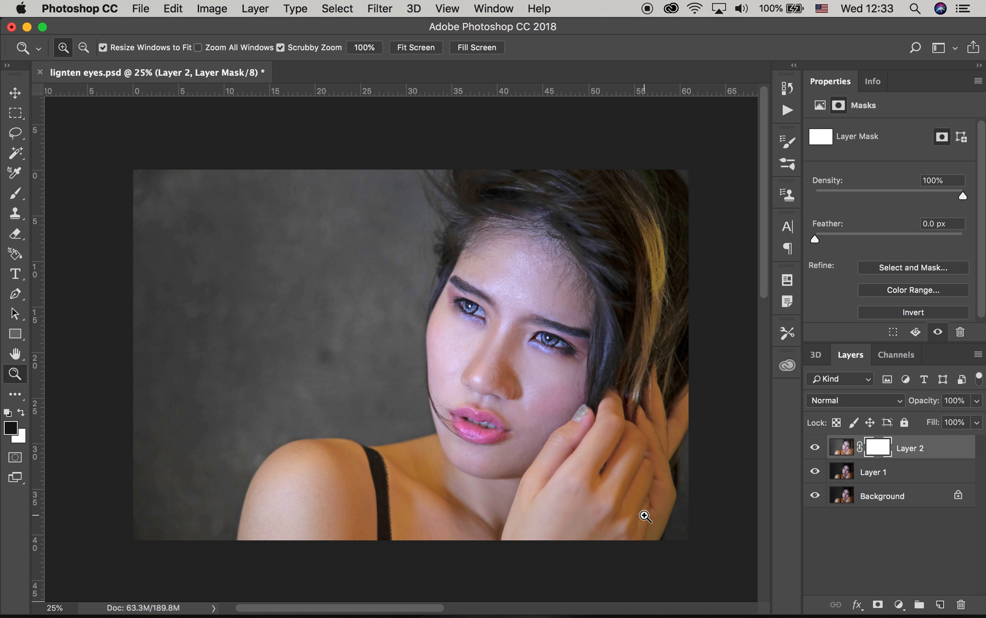
{"action": "key", "text": "super+i"}
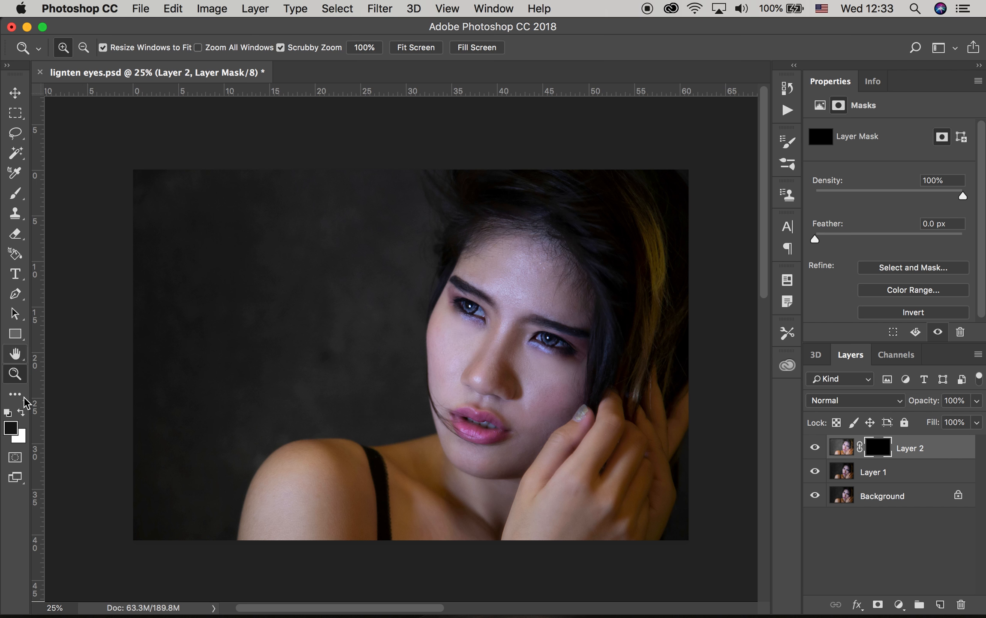
Enlarge the soft brush and set its flow to 10% for painting on Layer 2's mask around the eyes
{"action": "left_click", "coordinate": [17, 195]}
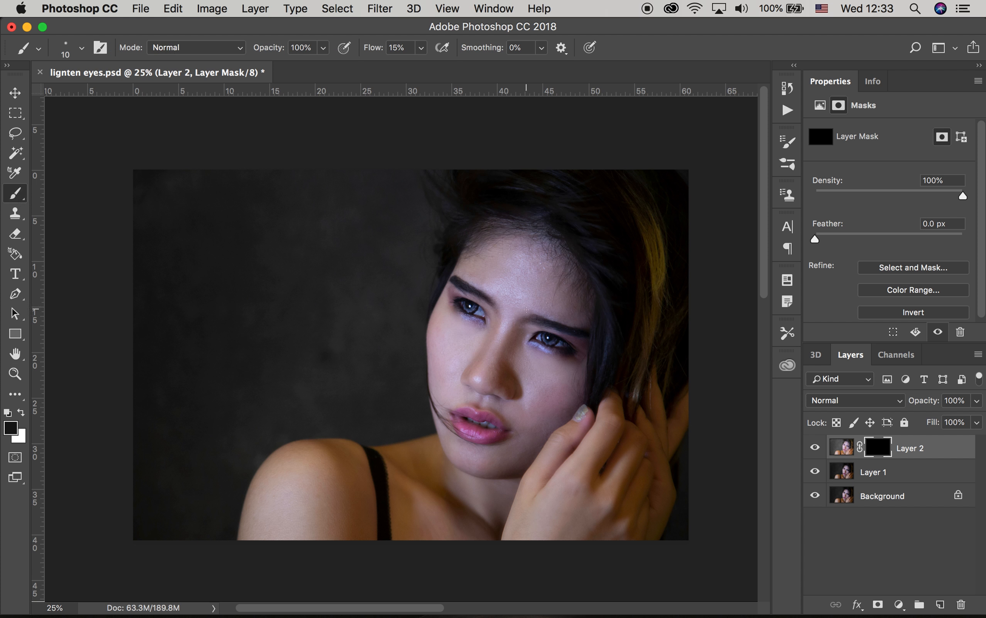
{"action": "left_click", "coordinate": [15, 374]}
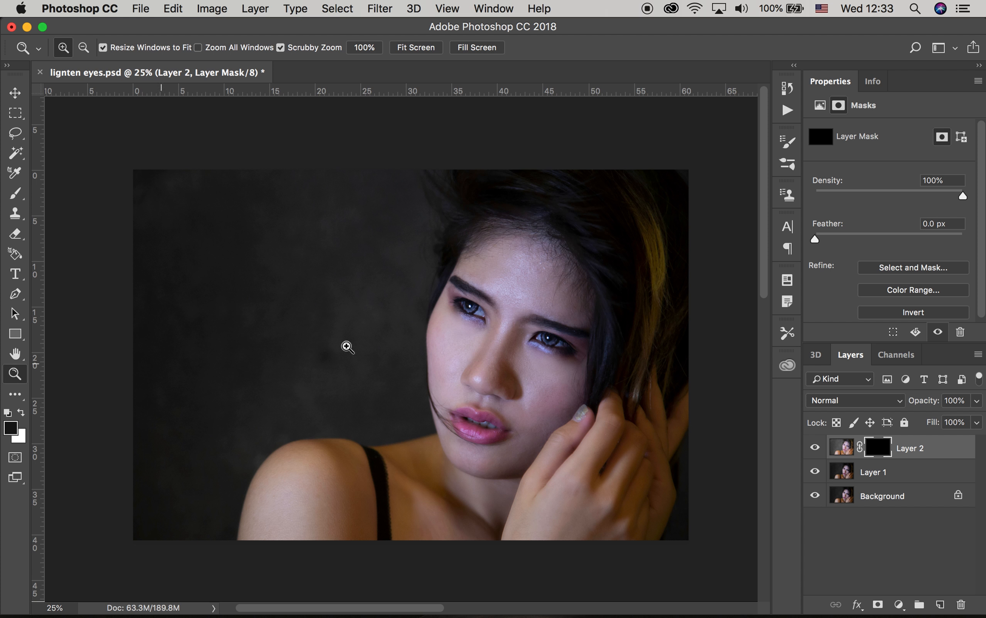
{"action": "left_click", "coordinate": [543, 338]}
{"action": "left_click_drag", "start_coordinate": [552, 339], "coordinate": [541, 343]}
{"action": "left_click", "coordinate": [455, 316]}
{"action": "left_click_drag", "start_coordinate": [452, 320], "coordinate": [442, 326]}
{"action": "key", "text": "super+r"}
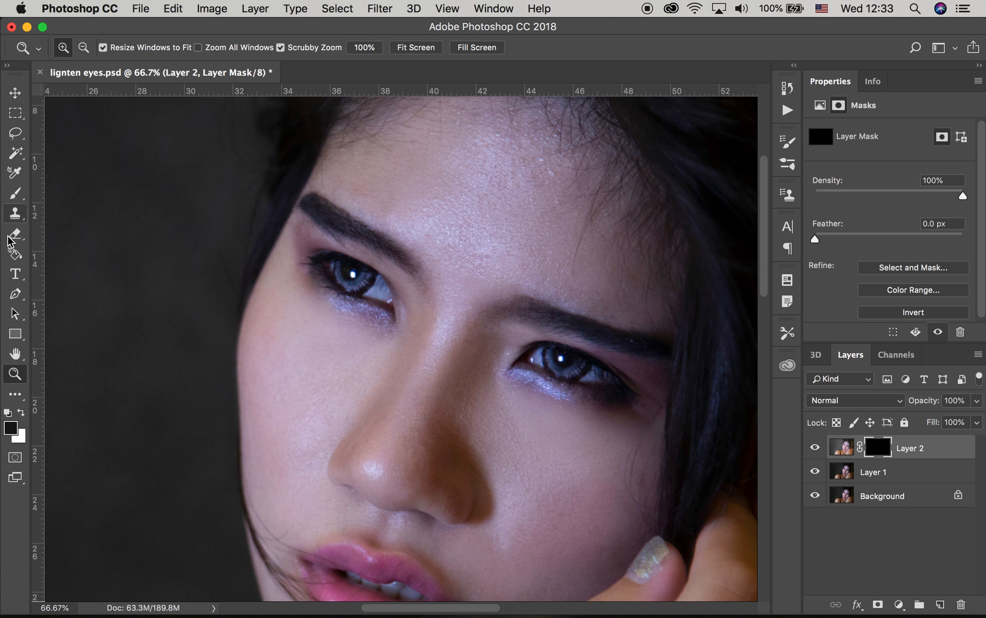
{"action": "left_click", "coordinate": [15, 195]}
{"action": "key", "text": "bracketright"}
{"action": "key", "text": "bracketright"}
{"action": "key", "text": "bracketright"}
{"action": "key", "text": "bracketright"}
{"action": "key", "text": "bracketright"}
{"action": "key", "text": "bracketright"}
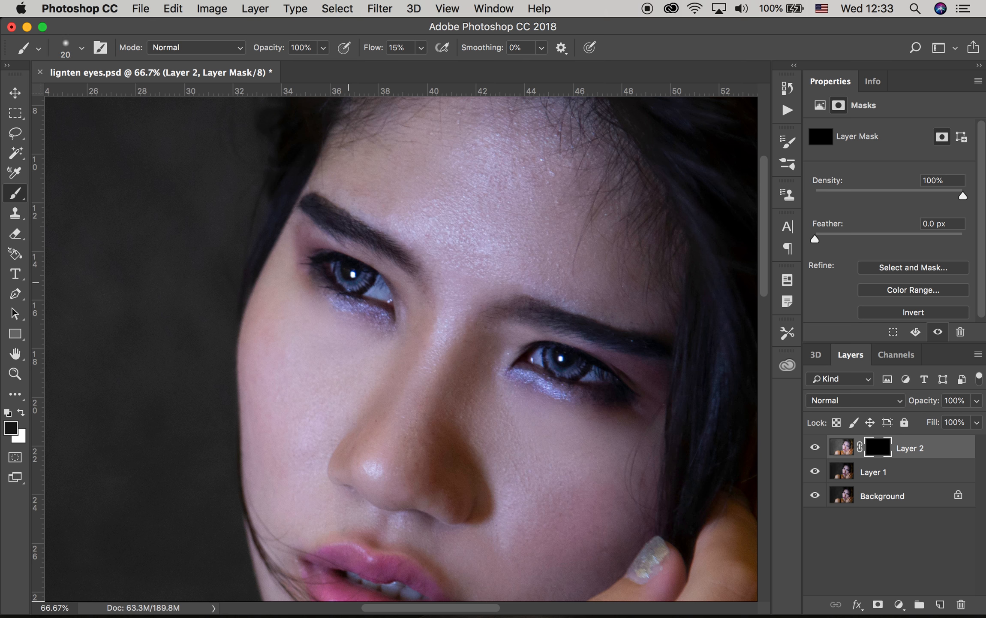
{"action": "key", "text": "bracketright"}
{"action": "key", "text": "bracketleft"}
{"action": "left_click", "coordinate": [421, 47]}
{"action": "left_click_drag", "start_coordinate": [421, 64], "coordinate": [417, 65]}
Reduce the brush to size 50 and paint white over both irises on Layer 2's mask to reveal the brightening
{"action": "left_click", "coordinate": [367, 277]}
{"action": "key", "text": "bracketleft"}
{"action": "key", "text": "bracketleft"}
{"action": "left_click_drag", "start_coordinate": [550, 351], "coordinate": [556, 366]}
{"action": "mouse_move", "coordinate": [556, 371]}
{"action": "left_mouse_down"}
{"action": "mouse_move", "coordinate": [576, 373]}
{"action": "mouse_move", "coordinate": [556, 372]}
{"action": "left_mouse_up"}
{"action": "key", "text": "x"}
{"action": "mouse_move", "coordinate": [370, 281]}
{"action": "left_mouse_down"}
{"action": "mouse_move", "coordinate": [341, 276]}
{"action": "mouse_move", "coordinate": [350, 286]}
{"action": "mouse_move", "coordinate": [367, 277]}
{"action": "mouse_move", "coordinate": [351, 287]}
{"action": "mouse_move", "coordinate": [338, 272]}
{"action": "mouse_move", "coordinate": [358, 282]}
{"action": "left_mouse_up"}
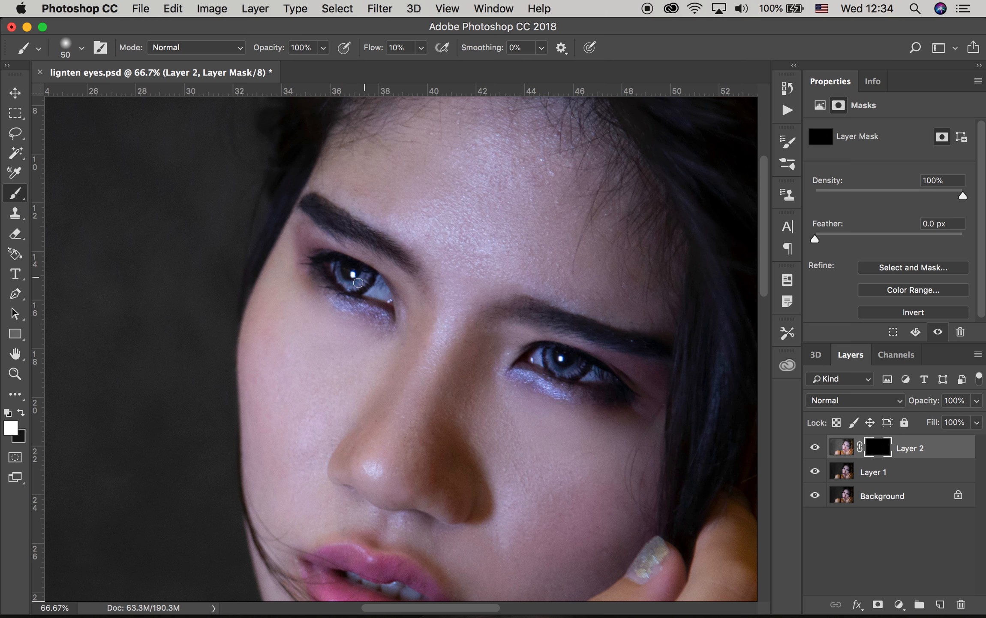
{"action": "mouse_move", "coordinate": [564, 373]}
{"action": "left_mouse_down"}
{"action": "mouse_move", "coordinate": [584, 367]}
{"action": "mouse_move", "coordinate": [560, 368]}
{"action": "left_mouse_up"}
{"action": "left_click_drag", "start_coordinate": [554, 362], "coordinate": [580, 366]}
Enlarge the brush to size 150 and paint white over the lower lip on Layer 2's mask to reveal the brightening
{"action": "left_click", "coordinate": [15, 373]}
{"action": "left_click", "coordinate": [465, 365], "text": "alt"}
{"action": "left_click_drag", "start_coordinate": [467, 447], "coordinate": [479, 321]}
{"action": "left_click", "coordinate": [15, 193]}
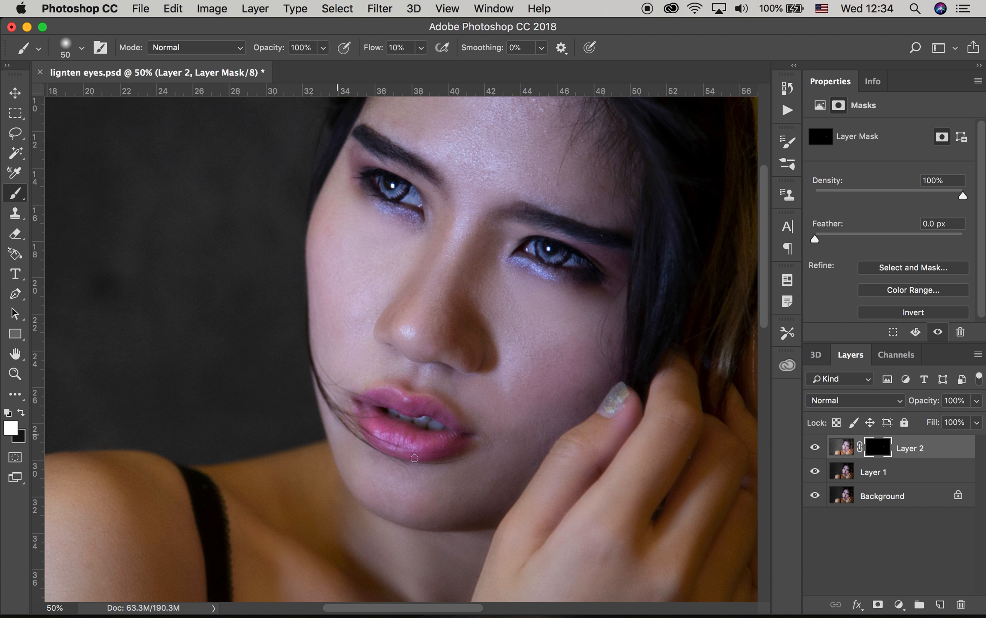
{"action": "key", "text": "bracketright"}
{"action": "key", "text": "bracketright"}
{"action": "key", "text": "bracketright"}
{"action": "key", "text": "bracketright"}
{"action": "key", "text": "bracketright"}
{"action": "key", "text": "bracketright"}
{"action": "mouse_move", "coordinate": [380, 423]}
{"action": "left_mouse_down"}
{"action": "mouse_move", "coordinate": [442, 442]}
{"action": "mouse_move", "coordinate": [388, 422]}
{"action": "left_mouse_up"}
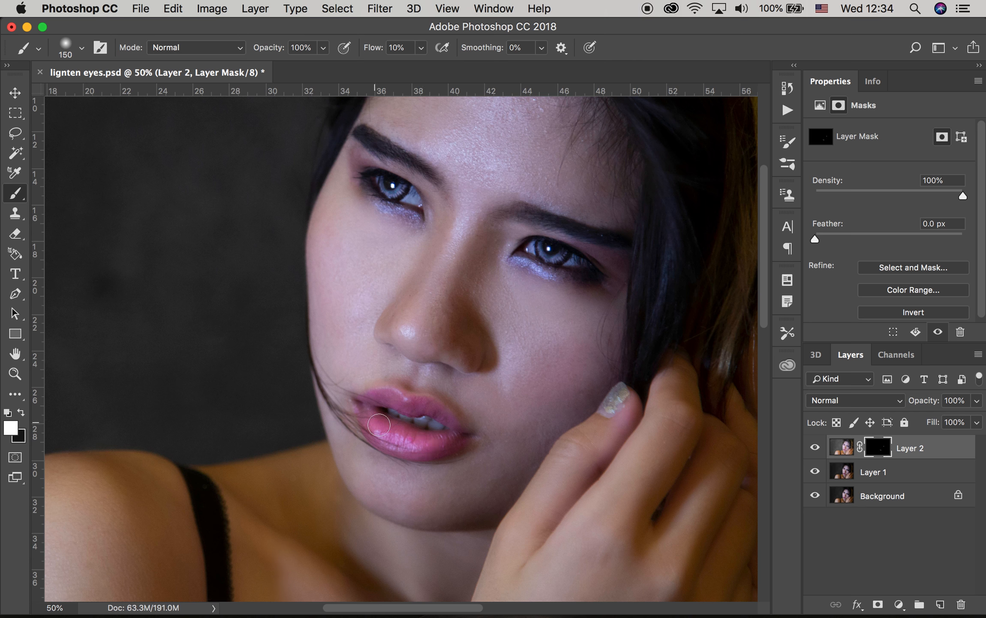
Reduce the brush and paint white over the upper lip on Layer 2's mask
{"action": "key", "text": "bracketleft"}
{"action": "key", "text": "bracketleft"}
{"action": "key", "text": "bracketleft"}
{"action": "left_click_drag", "start_coordinate": [416, 399], "coordinate": [422, 399]}
Compare the brightened eyes and lips with the original by showing only the Background layer and restoring the others
{"action": "left_click", "coordinate": [15, 374]}
{"action": "left_click", "coordinate": [432, 436], "text": "alt"}
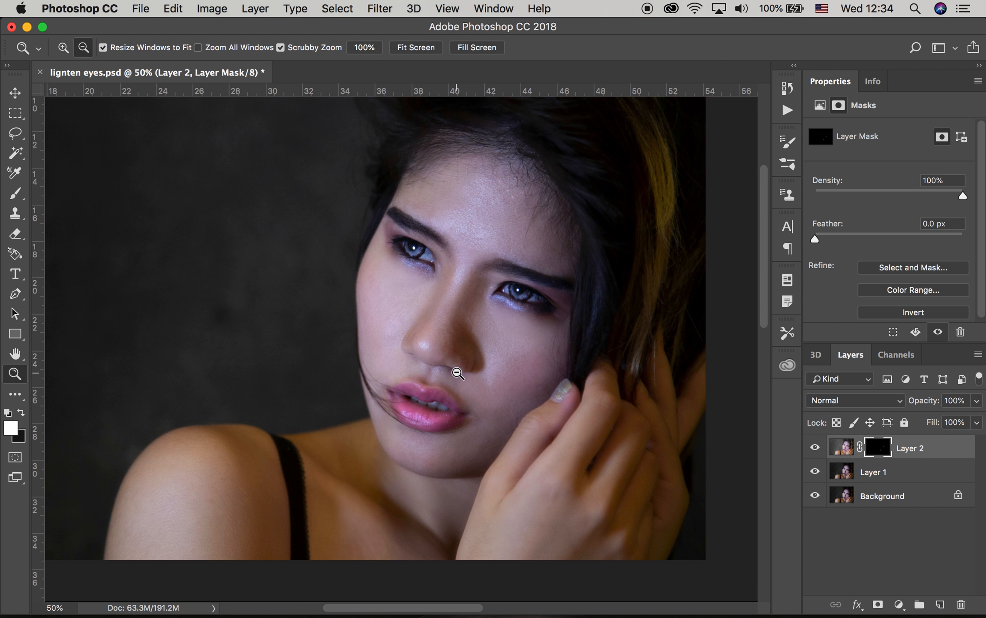
{"action": "left_click", "coordinate": [416, 413], "text": "alt"}
{"action": "left_click_drag", "start_coordinate": [407, 364], "coordinate": [467, 428]}
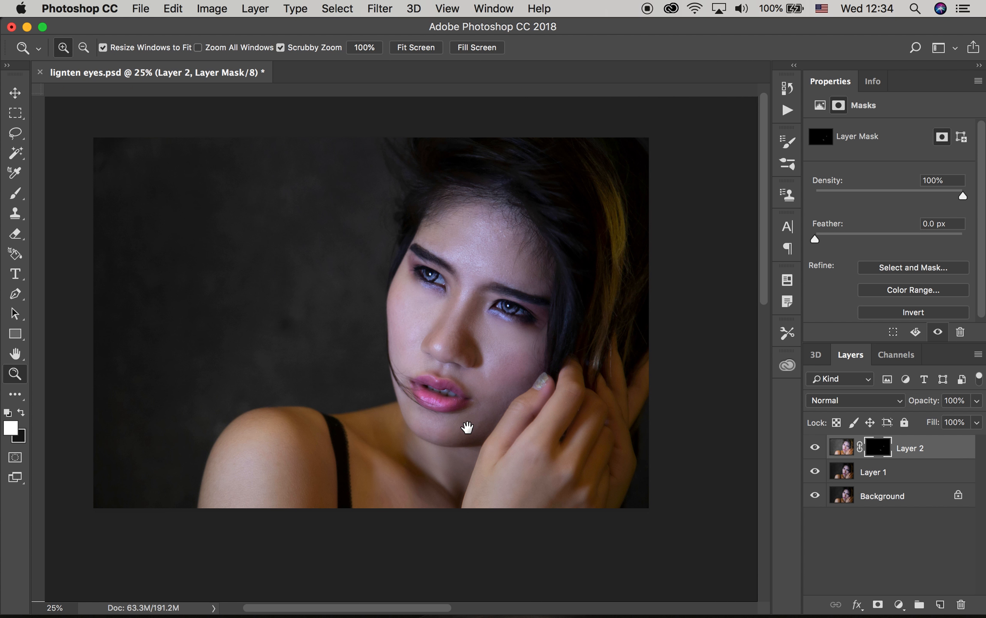
{"action": "left_click", "coordinate": [414, 397]}
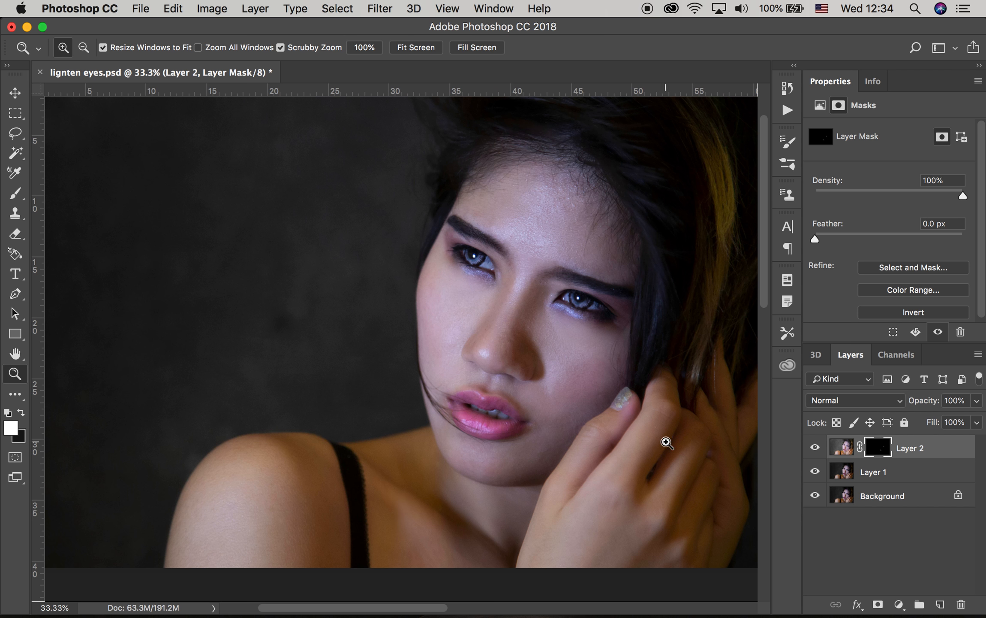
{"action": "left_click", "coordinate": [816, 495], "text": "alt"}
{"action": "left_click", "coordinate": [816, 495], "text": "alt"}
{"action": "left_click", "coordinate": [816, 495], "text": "alt"}
{"action": "left_click", "coordinate": [816, 495], "text": "alt"}
{"action": "key", "text": "space"}
{"action": "left_click_drag", "start_coordinate": [435, 450], "coordinate": [444, 465]}
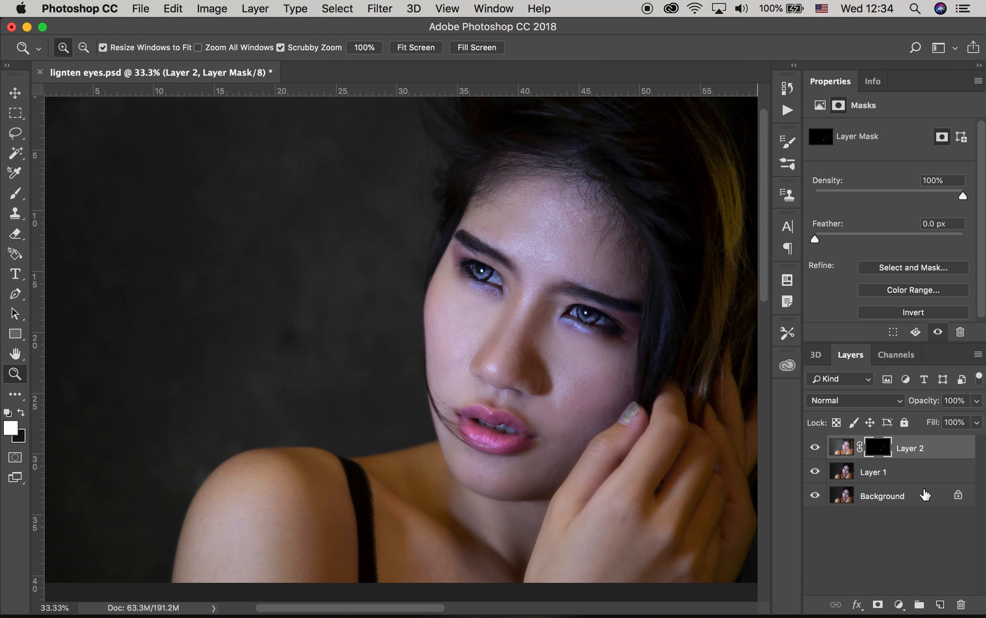
Lower Layer 2's opacity to 63% to soften the brightening
{"action": "left_click", "coordinate": [898, 479]}
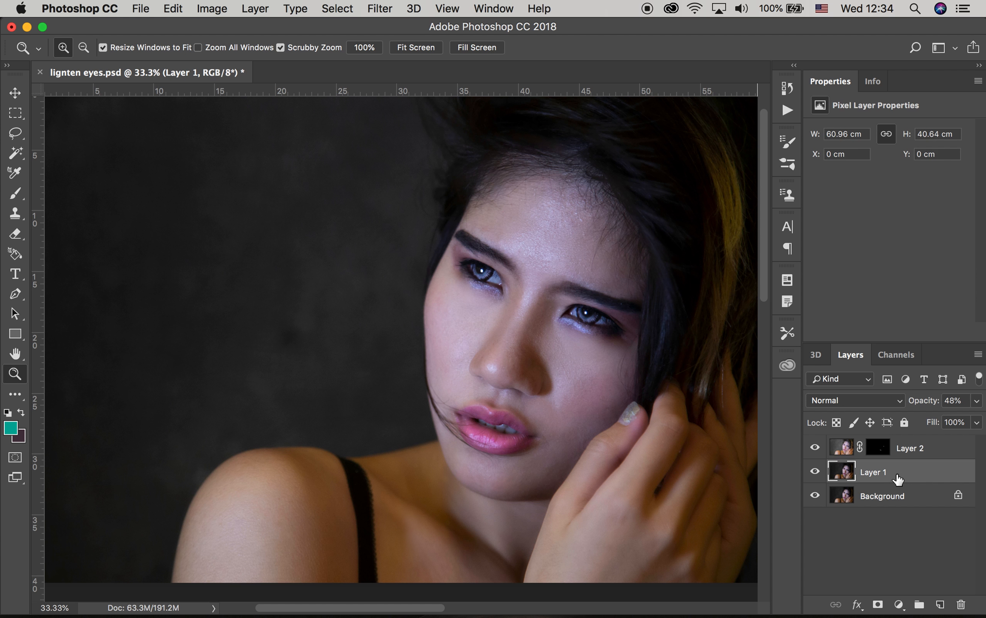
{"action": "left_click", "coordinate": [908, 452]}
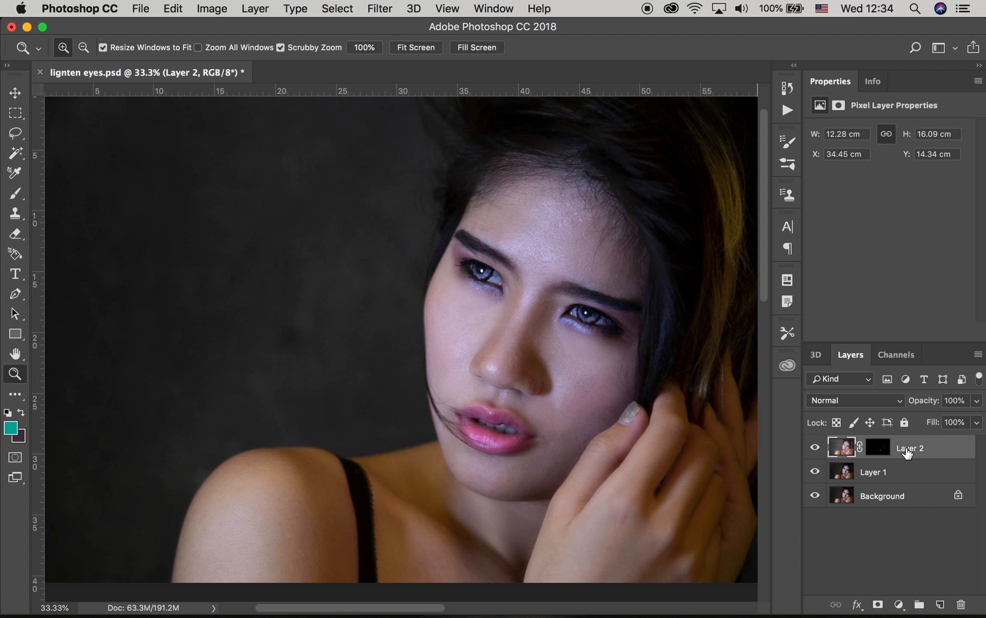
{"action": "left_click", "coordinate": [978, 402]}
{"action": "left_click_drag", "start_coordinate": [976, 420], "coordinate": [970, 422]}
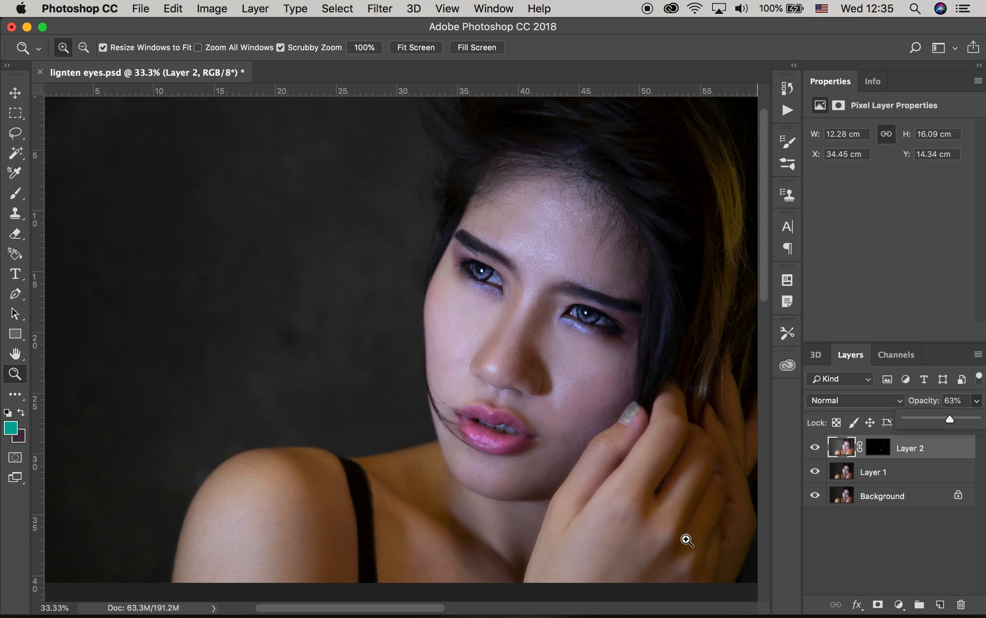
Add a Levels adjustment layer above Layer 2 and set the RGB input levels to 9, 1.15 and 248
{"action": "left_click", "coordinate": [899, 605]}
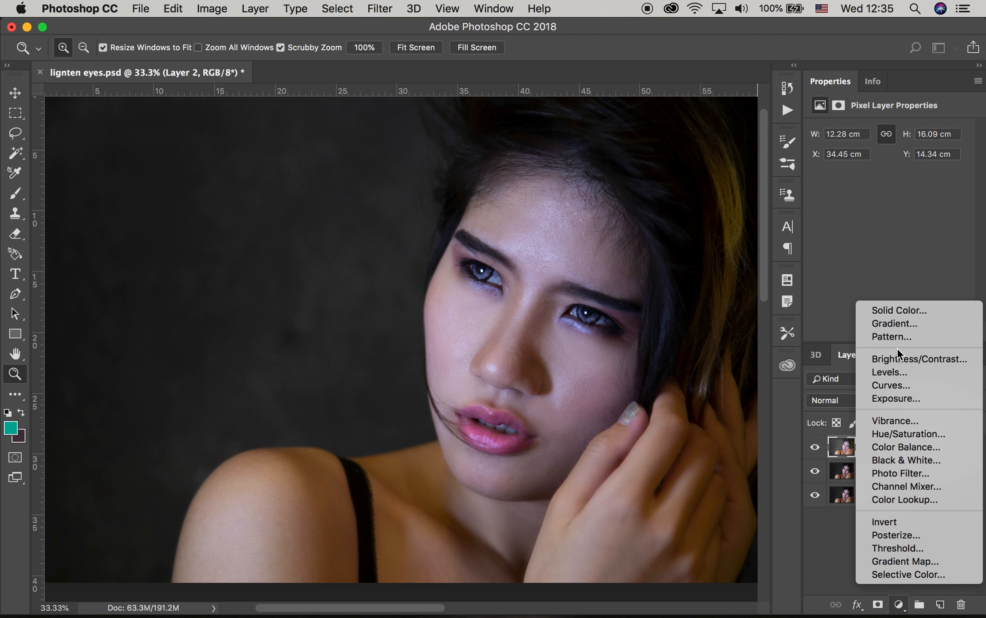
{"action": "left_click", "coordinate": [893, 373]}
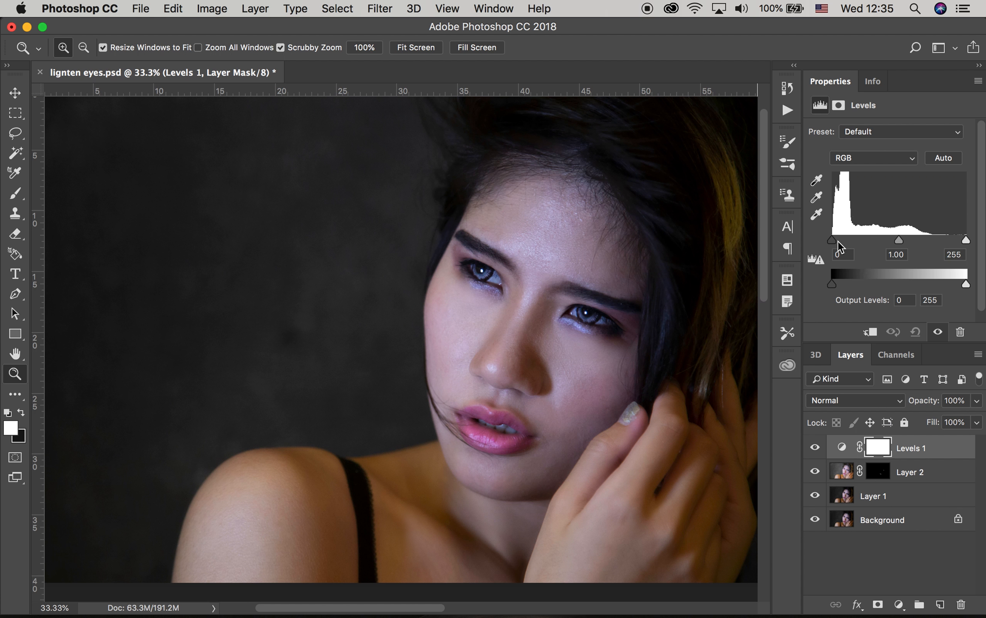
{"action": "left_click_drag", "start_coordinate": [834, 240], "coordinate": [838, 241]}
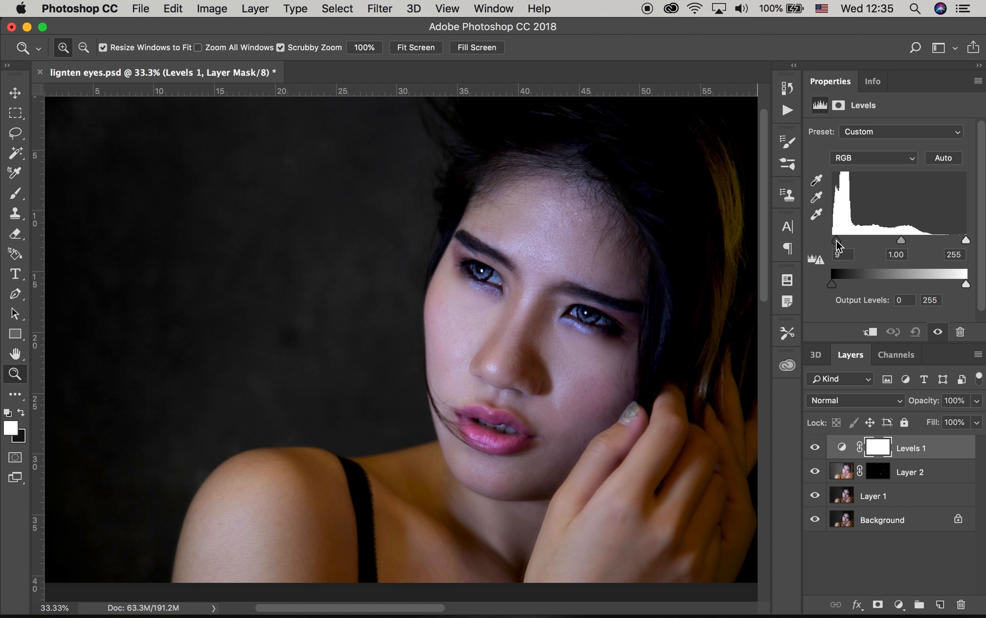
{"action": "left_click_drag", "start_coordinate": [902, 241], "coordinate": [896, 241]}
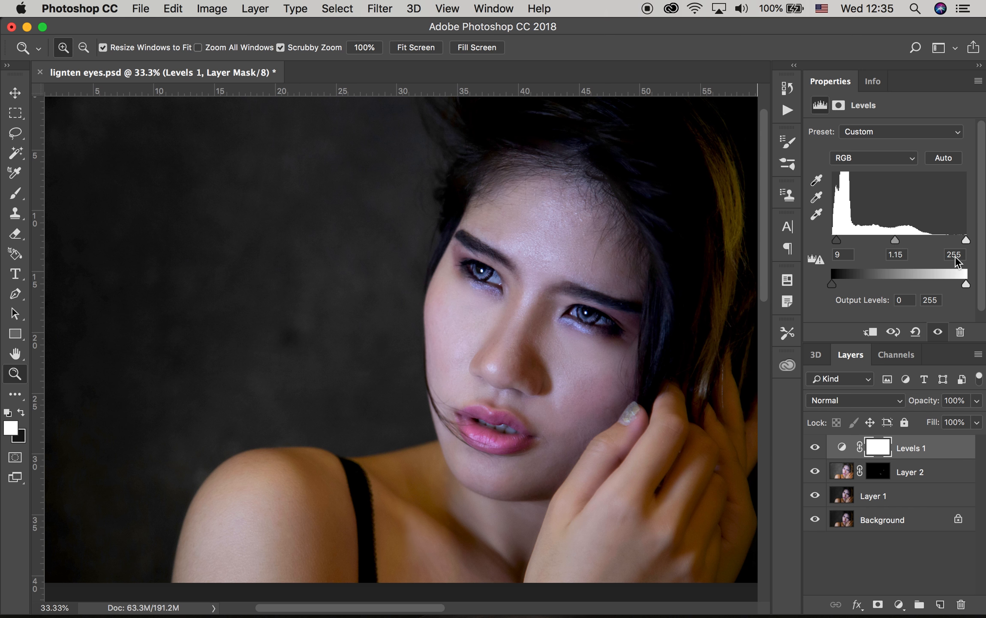
{"action": "left_click_drag", "start_coordinate": [966, 239], "coordinate": [964, 239]}
In the Levels layer's Red channel, set the black input to 10 and the midtones to 1.11
{"action": "left_click", "coordinate": [913, 159]}
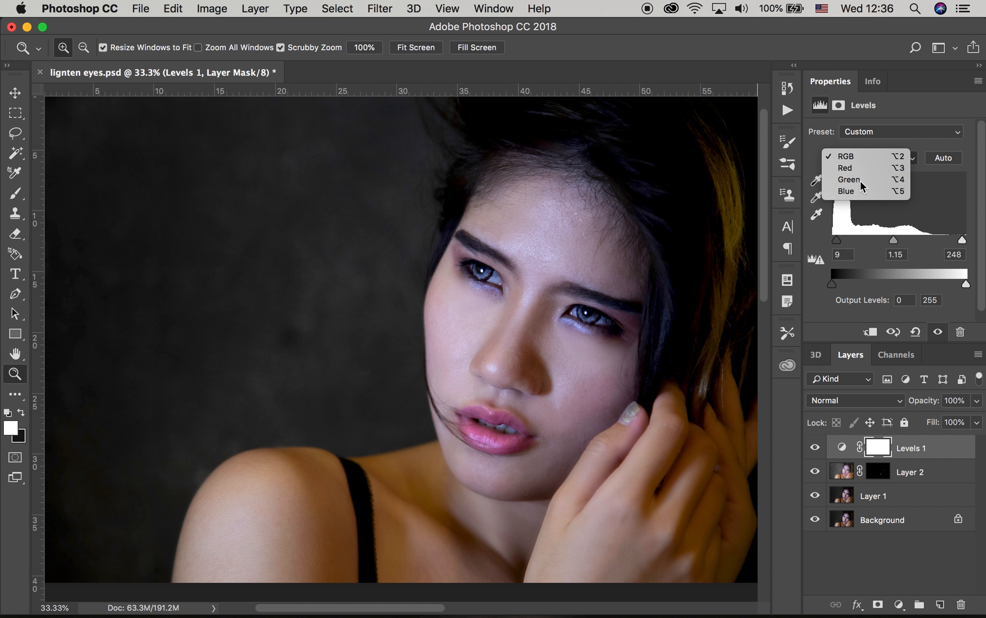
{"action": "left_click", "coordinate": [853, 169]}
{"action": "left_click_drag", "start_coordinate": [832, 240], "coordinate": [839, 241]}
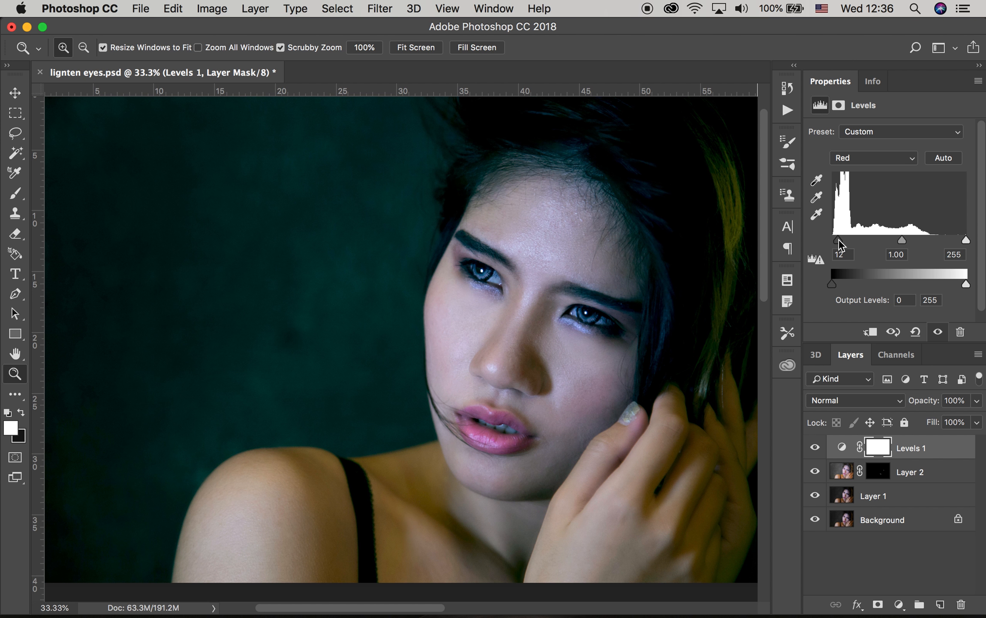
{"action": "left_click_drag", "start_coordinate": [902, 240], "coordinate": [896, 239]}
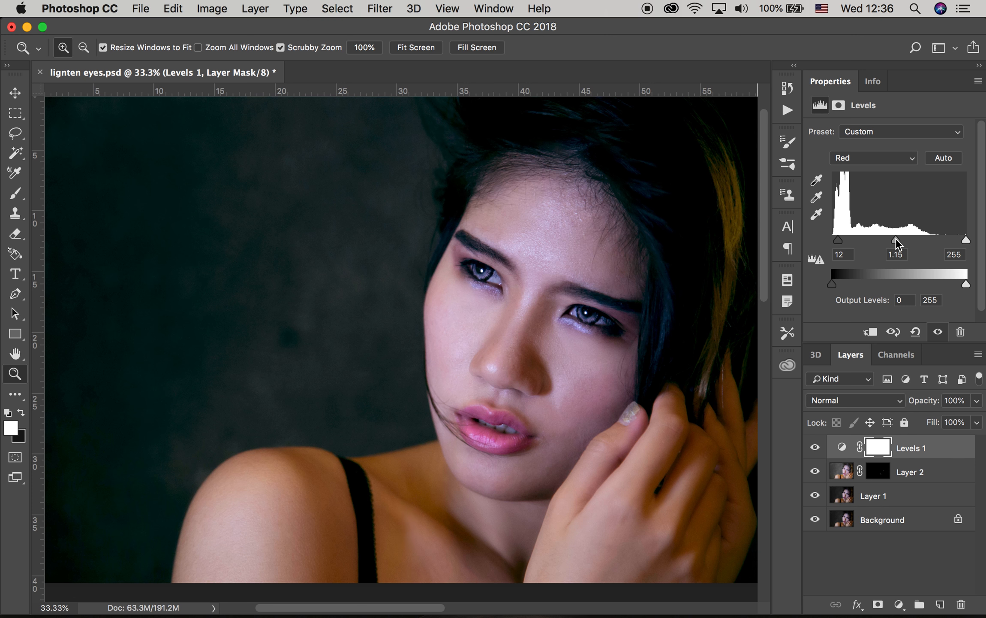
{"action": "left_click_drag", "start_coordinate": [897, 238], "coordinate": [898, 238]}
{"action": "left_click_drag", "start_coordinate": [838, 240], "coordinate": [837, 241]}
In the Levels layer's Blue channel, set the black input to 9 and the midtones to 1.07
{"action": "left_click", "coordinate": [912, 158]}
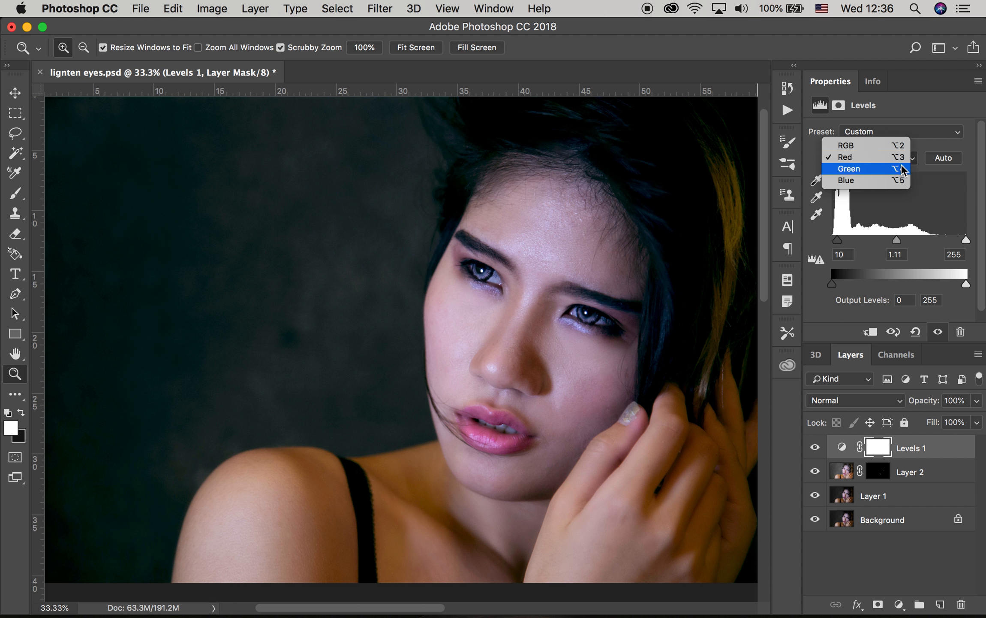
{"action": "left_click", "coordinate": [863, 181]}
{"action": "left_click_drag", "start_coordinate": [833, 240], "coordinate": [836, 243]}
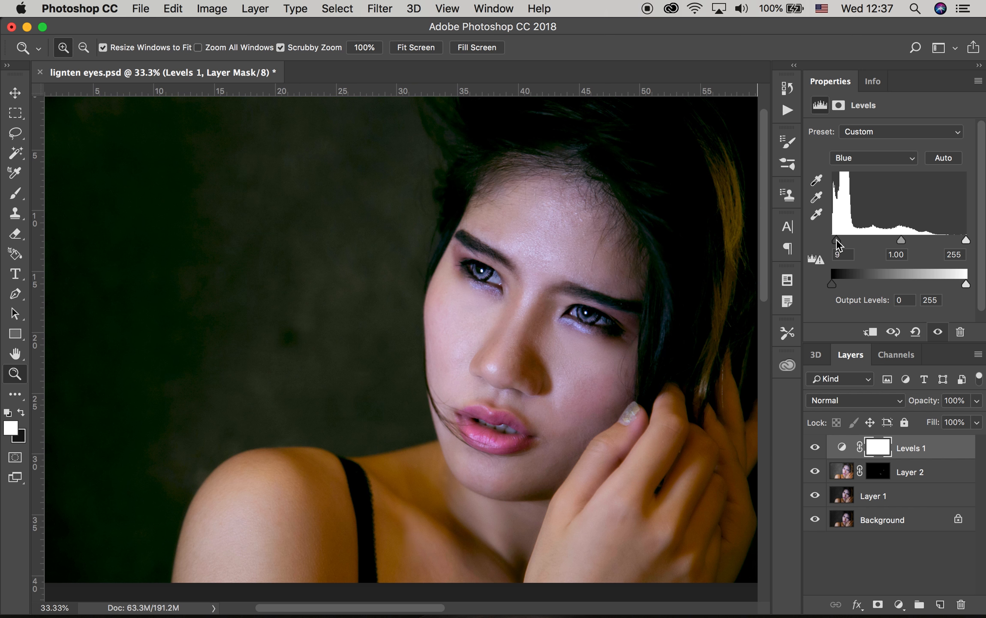
{"action": "left_click_drag", "start_coordinate": [902, 240], "coordinate": [899, 239]}
Compare the Levels colour grading with the original Background layer by isolating it and restoring the other layers
{"action": "left_click", "coordinate": [455, 359], "text": "alt"}
{"action": "left_click", "coordinate": [454, 359], "text": "alt"}
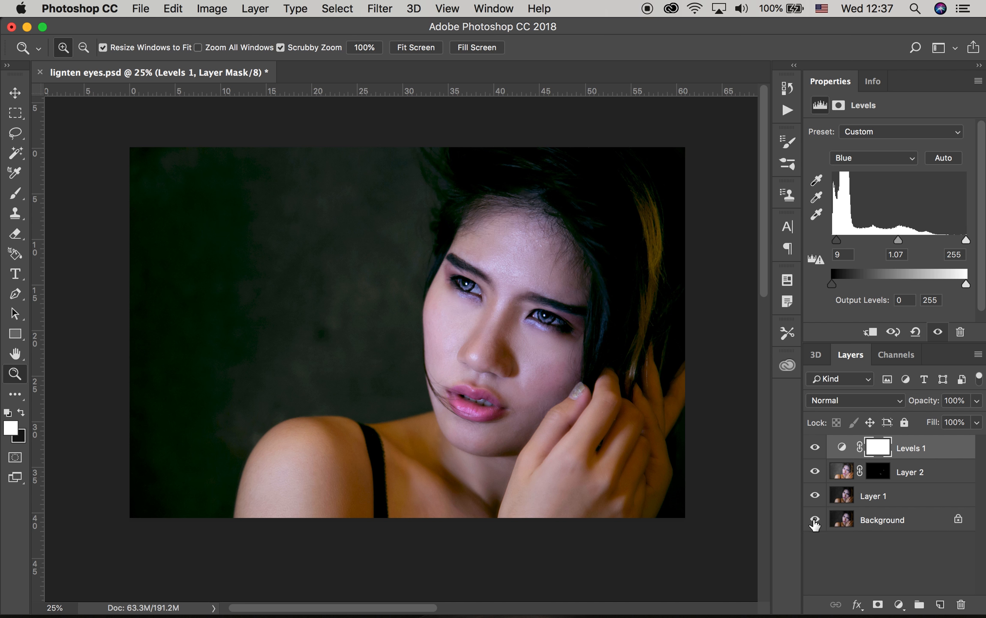
{"action": "left_click", "coordinate": [815, 520], "text": "alt"}
{"action": "left_click", "coordinate": [815, 519], "text": "alt"}
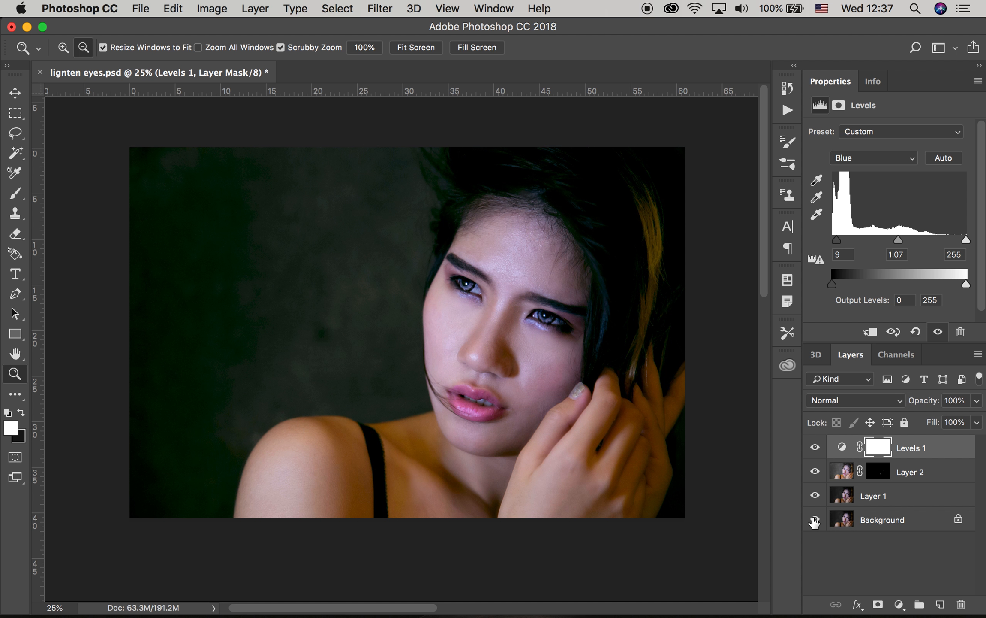
{"action": "left_click", "coordinate": [815, 520], "text": "alt"}
{"action": "left_click", "coordinate": [815, 520], "text": "alt"}
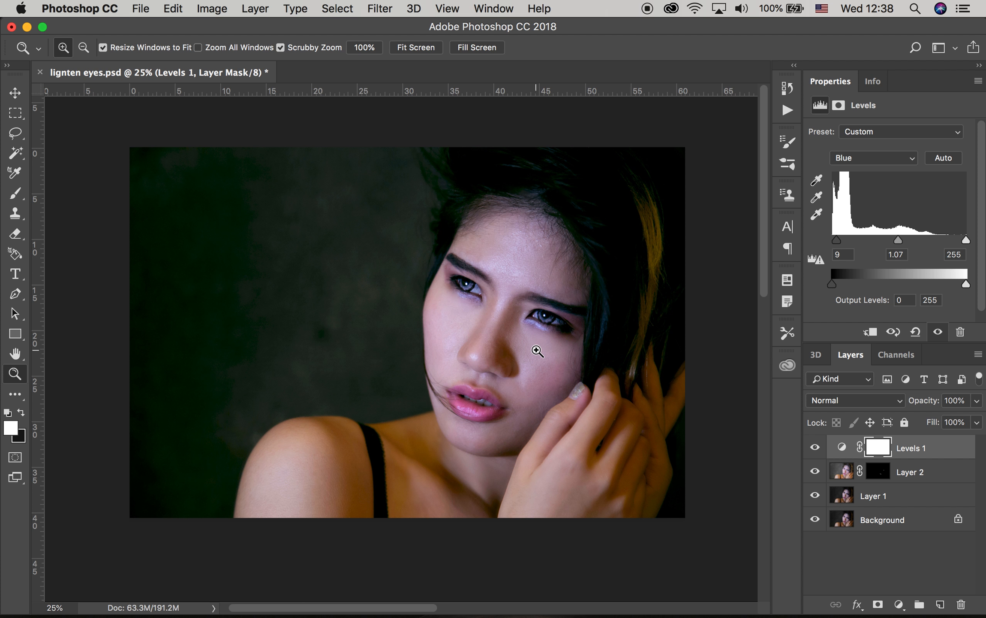
Stamp the visible layers into a new top layer and choose the Sharpen tool
{"action": "key", "text": "super+alt+shift+e"}
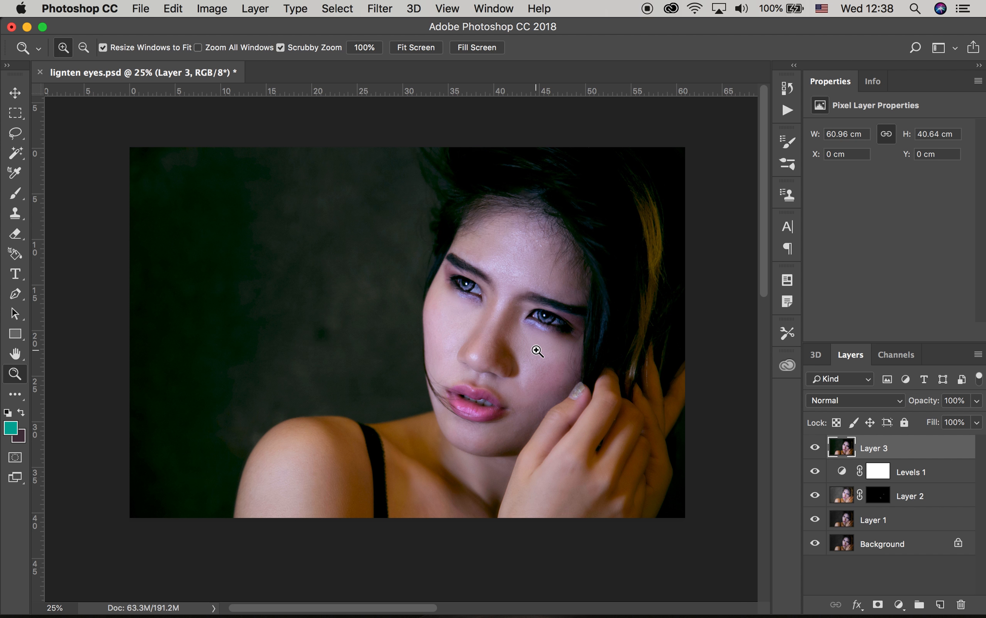
{"action": "left_click", "coordinate": [517, 291]}
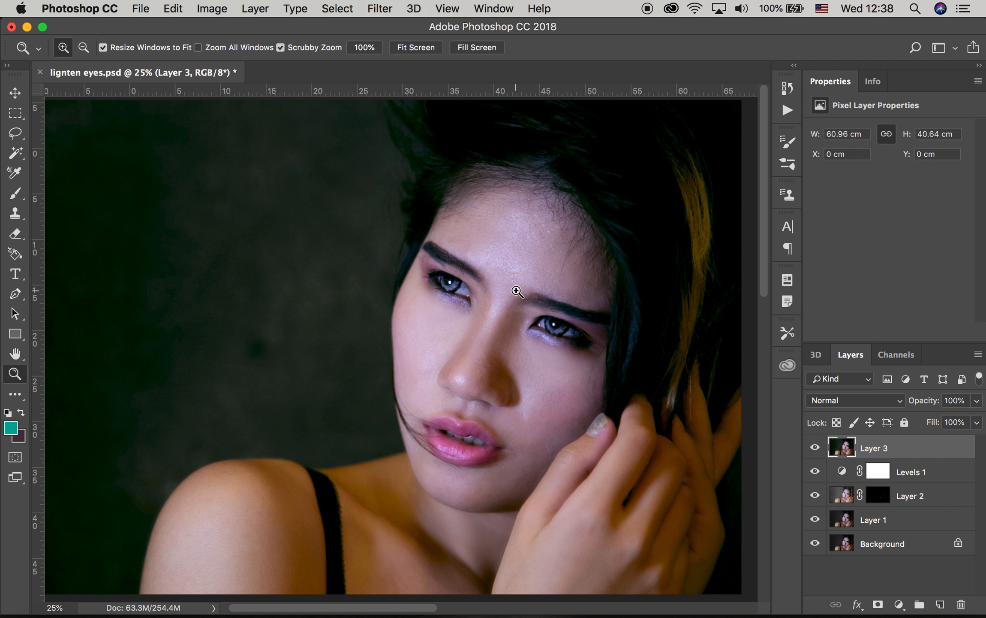
{"action": "left_click", "coordinate": [16, 398]}
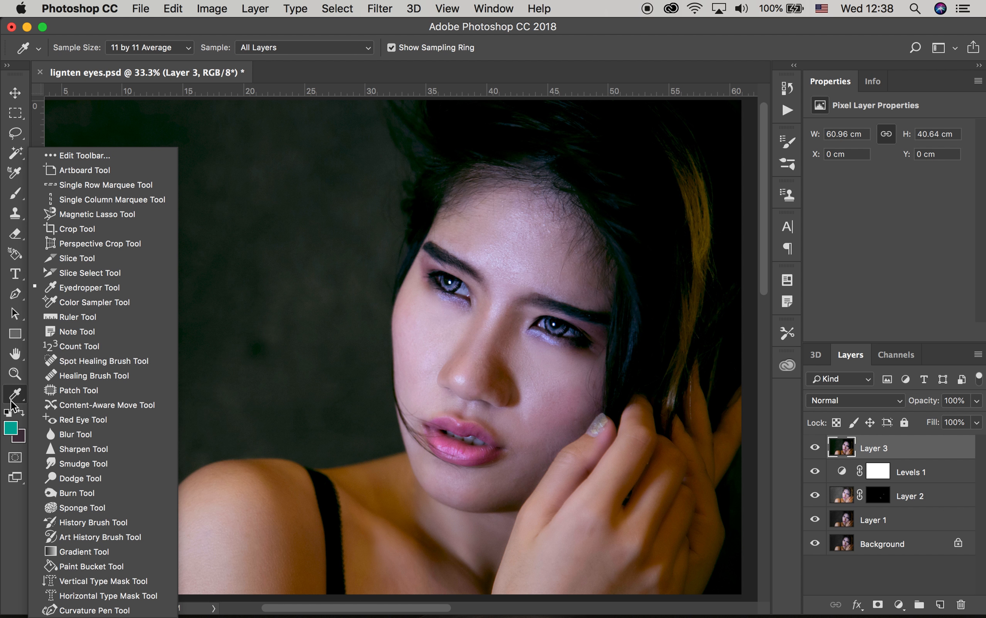
{"action": "left_click", "coordinate": [74, 449]}
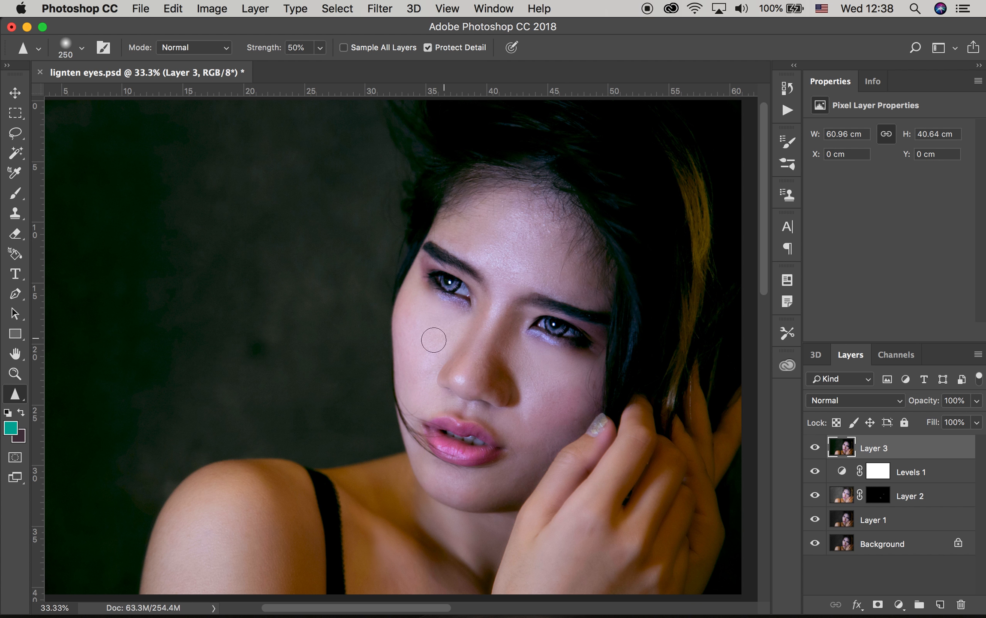
Reduce the Sharpen brush to below size 175 and sharpen the eyes on Layer 3 at 50% strength
{"action": "left_click", "coordinate": [16, 375]}
{"action": "left_click", "coordinate": [415, 339]}
{"action": "left_click_drag", "start_coordinate": [502, 319], "coordinate": [435, 352]}
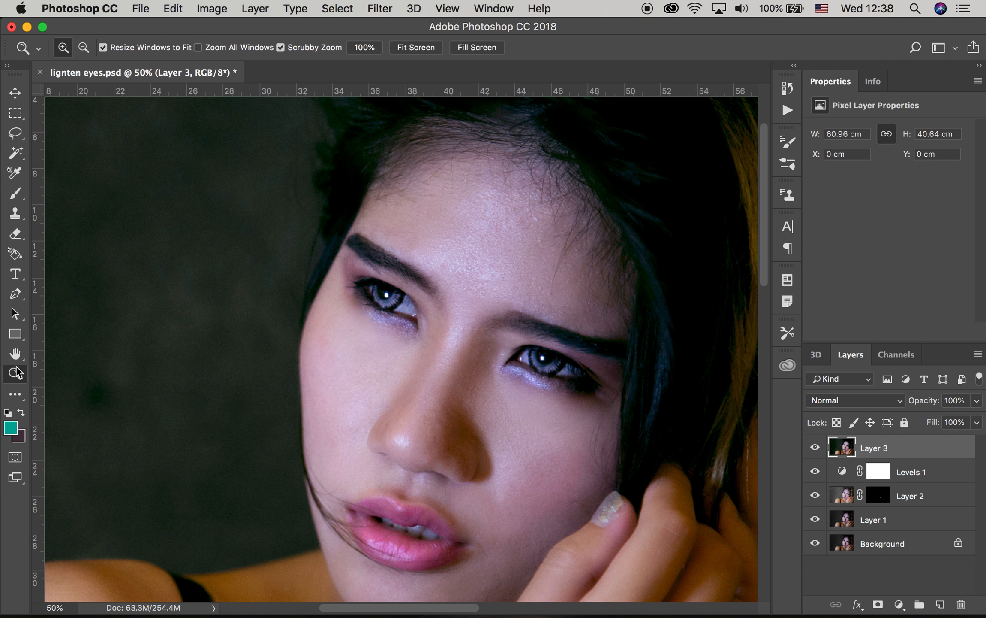
{"action": "left_click", "coordinate": [15, 394]}
{"action": "key", "text": "bracketleft"}
{"action": "key", "text": "bracketleft"}
{"action": "key", "text": "bracketleft"}
{"action": "key", "text": "bracketleft"}
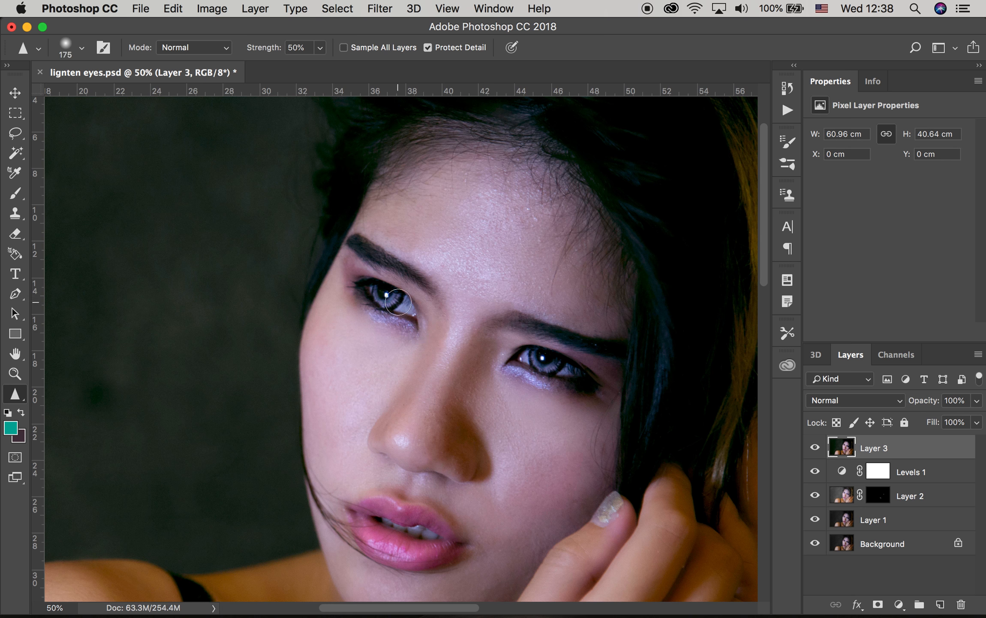
{"action": "key", "text": "bracketleft"}
{"action": "key", "text": "bracketleft"}
{"action": "key", "text": "bracketleft"}
{"action": "left_click_drag", "start_coordinate": [395, 295], "coordinate": [360, 292]}
Enlarge the Sharpen brush to size 150, and further still for working over the hairline on Layer 3
{"action": "key", "text": "bracketright"}
{"action": "key", "text": "bracketright"}
{"action": "key", "text": "bracketright"}
{"action": "key", "text": "bracketright"}
{"action": "key", "text": "bracketright"}
{"action": "left_click", "coordinate": [15, 374]}
{"action": "left_click", "coordinate": [432, 346], "text": "alt"}
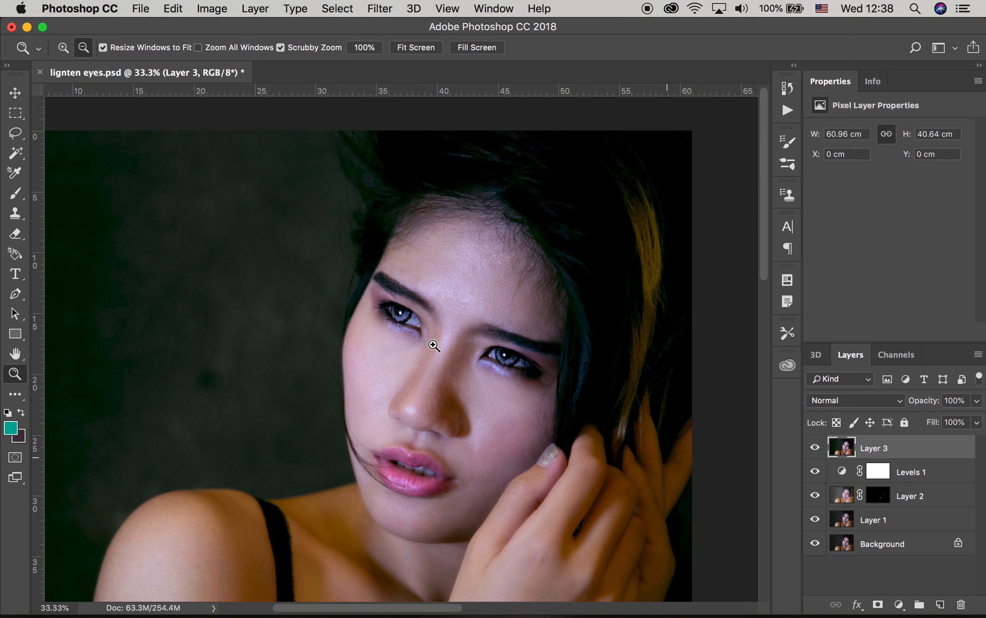
{"action": "left_click", "coordinate": [15, 193]}
{"action": "left_click", "coordinate": [14, 398]}
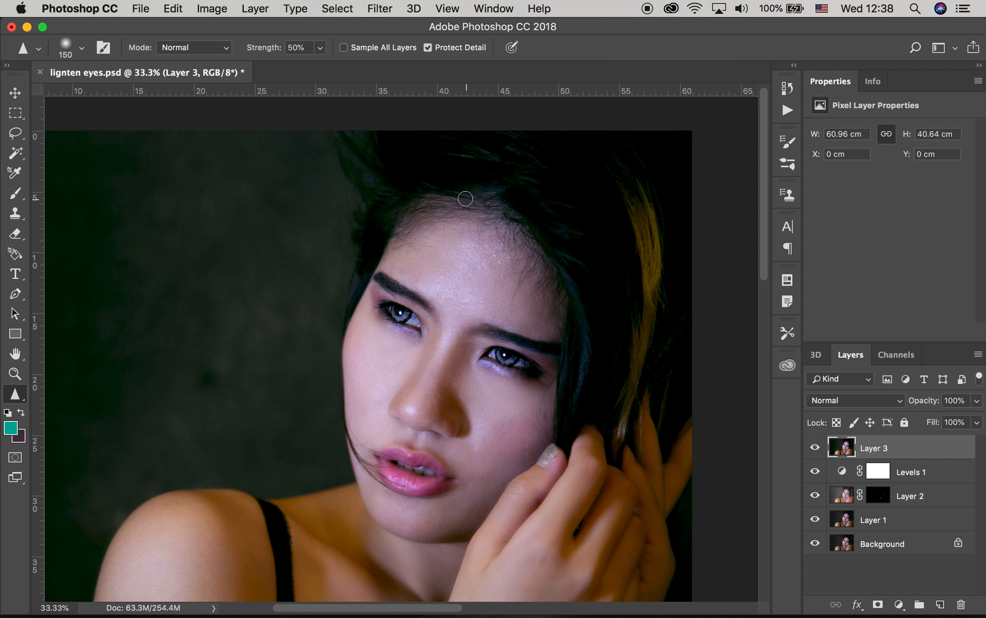
{"action": "key", "text": "bracketright"}
{"action": "key", "text": "bracketright"}
{"action": "key", "text": "bracketright"}
{"action": "key", "text": "bracketright"}
{"action": "key", "text": "bracketright"}
{"action": "left_click", "coordinate": [15, 93]}
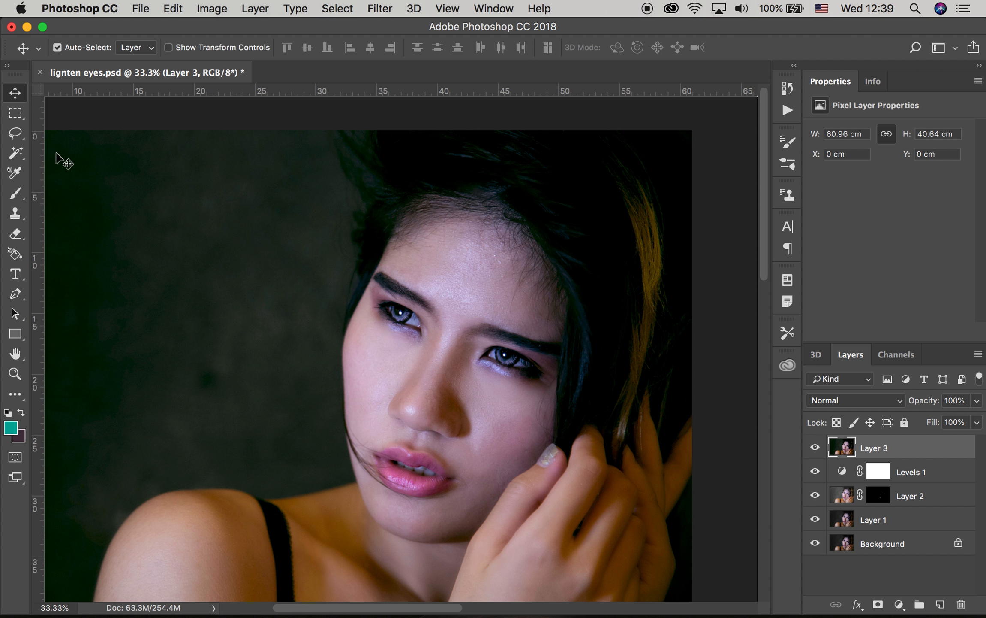
Review the whole portrait and compare the sharpened result with the original by repeatedly isolating the Background layer
{"action": "key", "text": "z"}
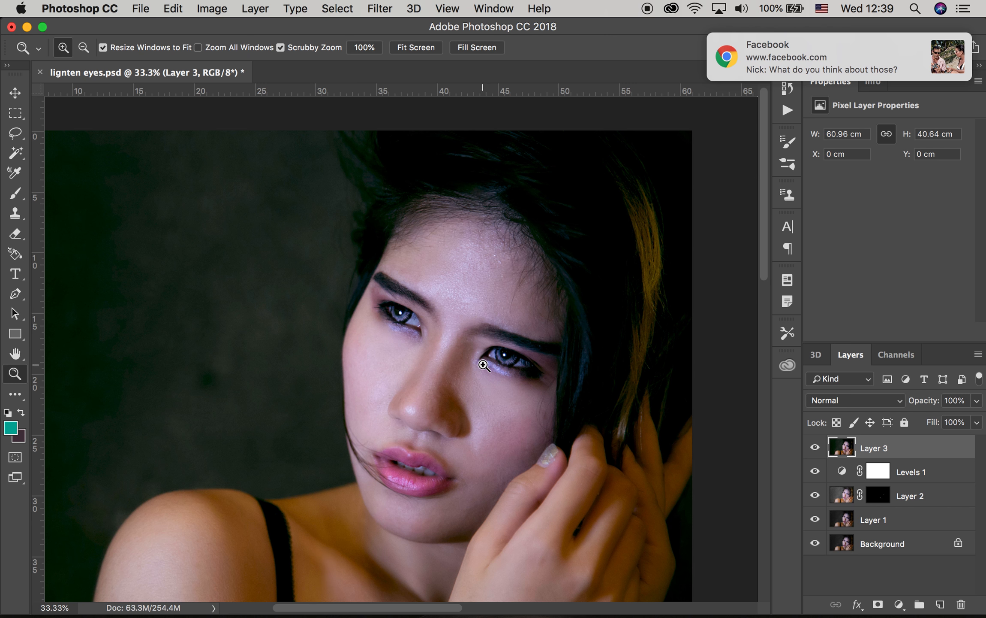
{"action": "left_click", "coordinate": [485, 377], "text": "alt"}
{"action": "left_click", "coordinate": [485, 376], "text": "alt"}
{"action": "mouse_move", "coordinate": [475, 379]}
{"action": "left_mouse_down"}
{"action": "mouse_move", "coordinate": [452, 381]}
{"action": "mouse_move", "coordinate": [528, 375]}
{"action": "mouse_move", "coordinate": [475, 388]}
{"action": "left_mouse_up"}
{"action": "key", "text": "super+r"}
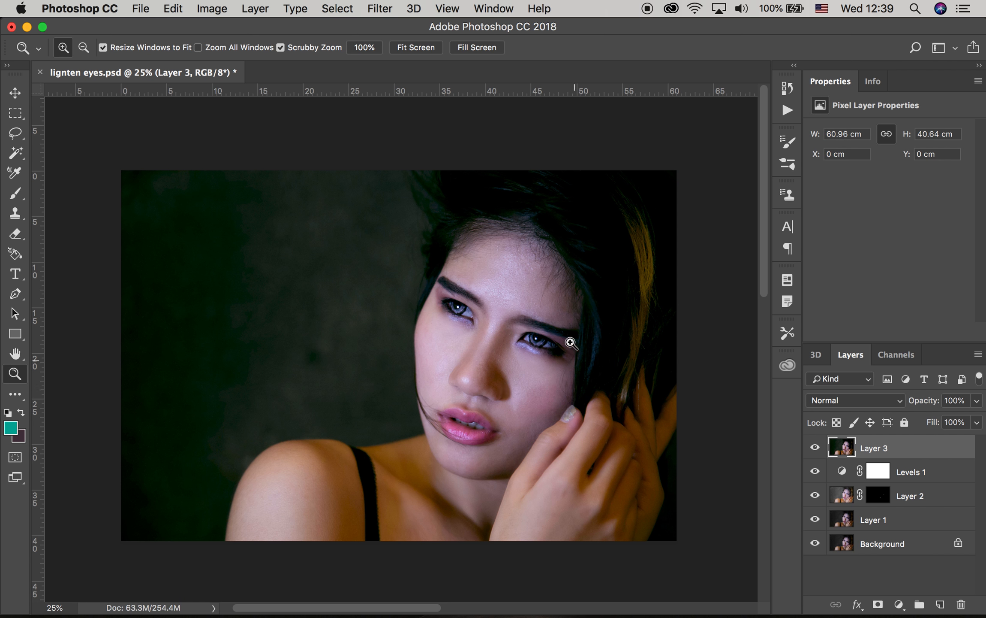
{"action": "left_click", "coordinate": [405, 393]}
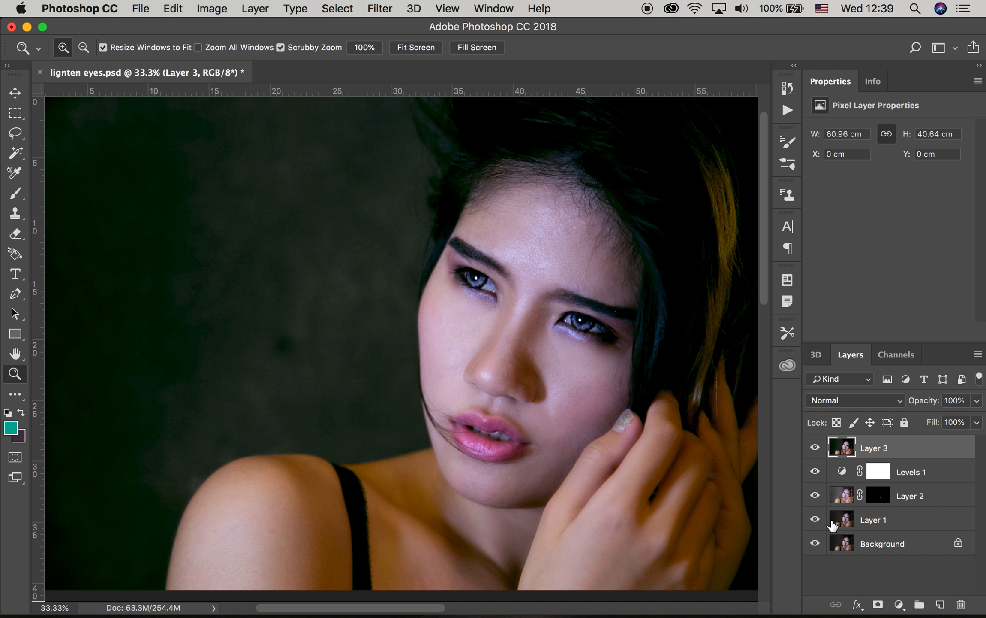
{"action": "left_click", "coordinate": [815, 543], "text": "alt"}
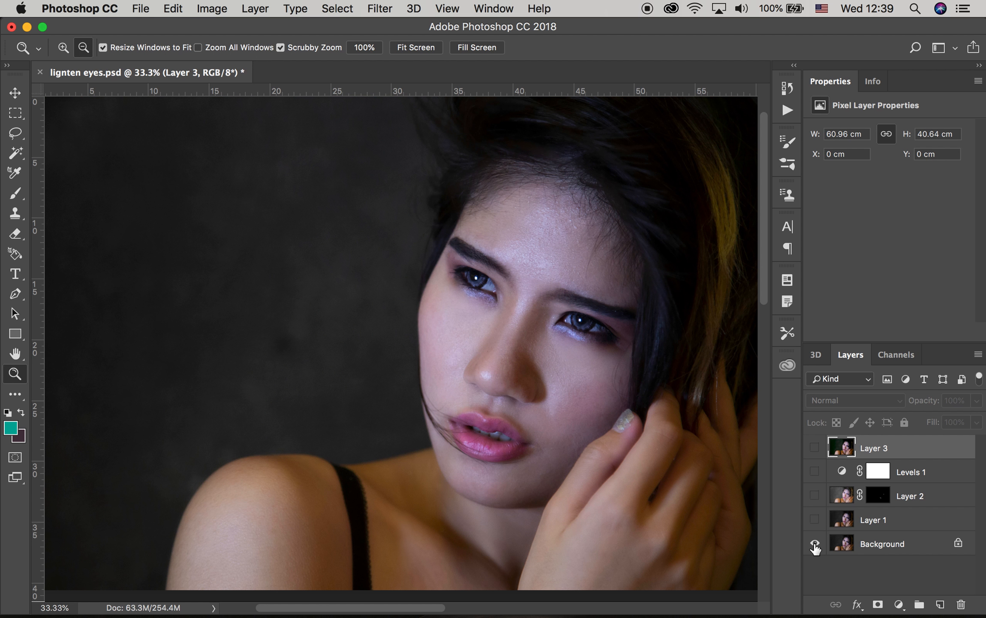
{"action": "left_click", "coordinate": [815, 543], "text": "alt"}
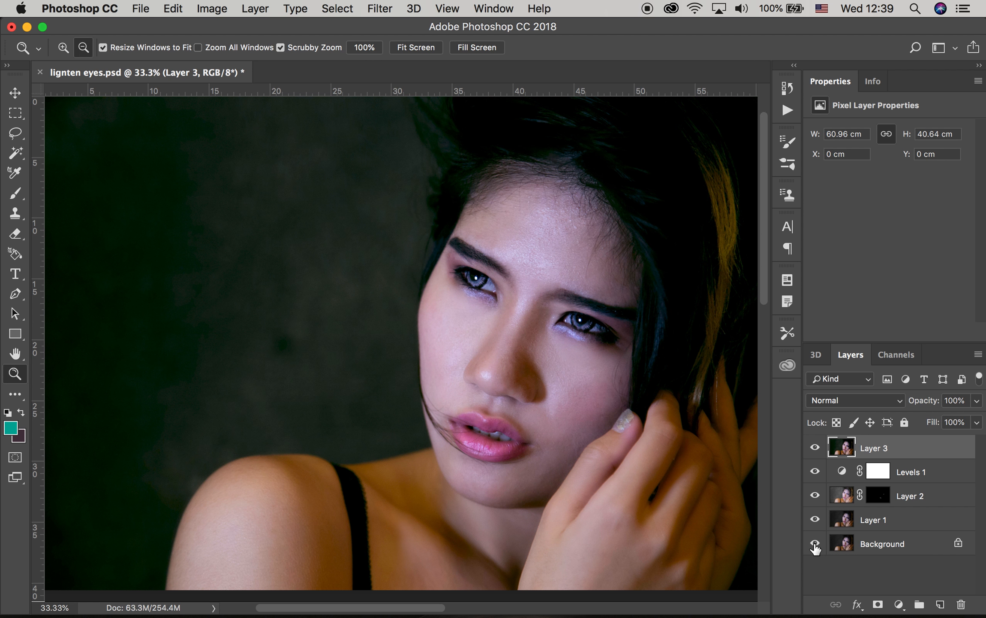
{"action": "left_click", "coordinate": [814, 543], "text": "alt"}
{"action": "left_click", "coordinate": [815, 543], "text": "alt"}
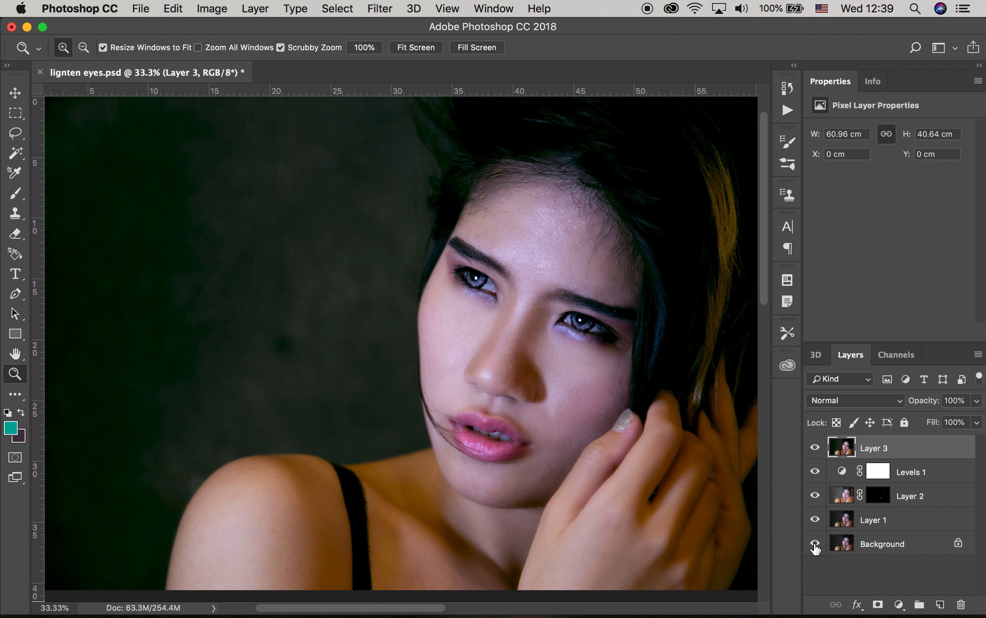
{"action": "left_click", "coordinate": [815, 543], "text": "alt"}
{"action": "left_click", "coordinate": [815, 543], "text": "alt"}
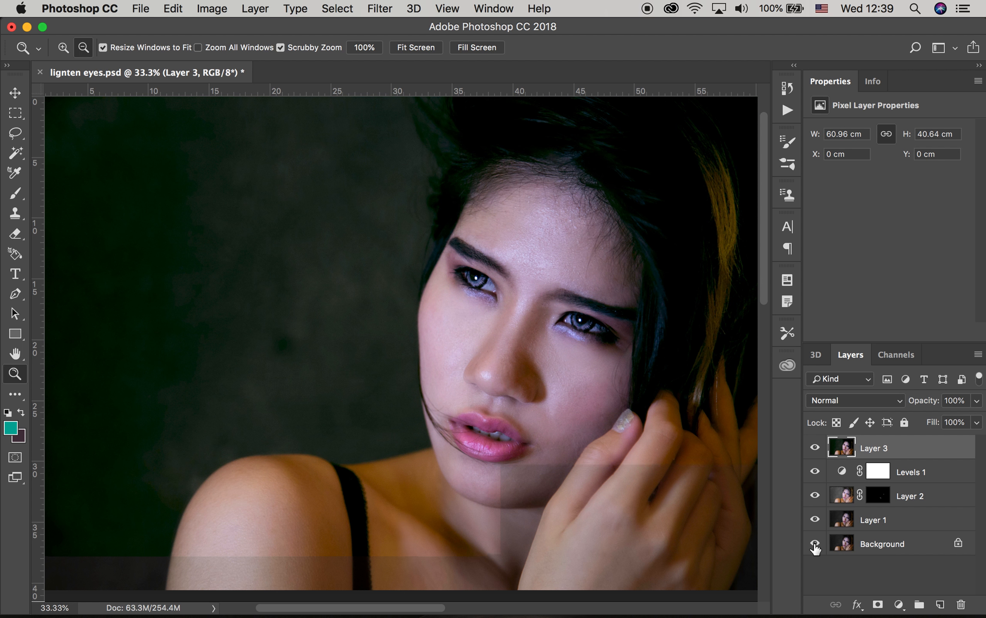
{"action": "left_click", "coordinate": [453, 426]}
{"action": "left_click_drag", "start_coordinate": [442, 392], "coordinate": [488, 465]}
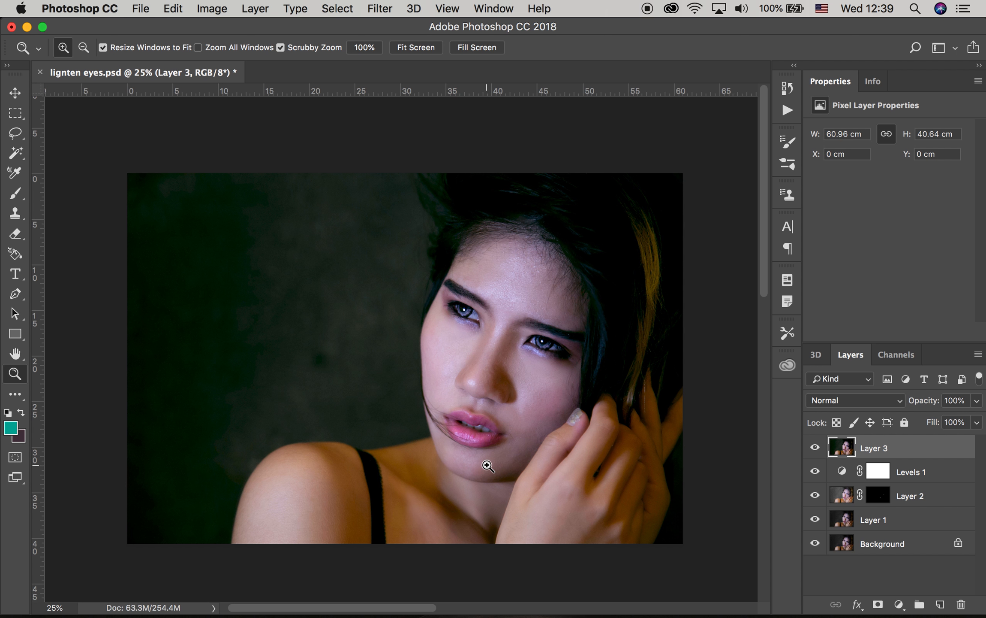